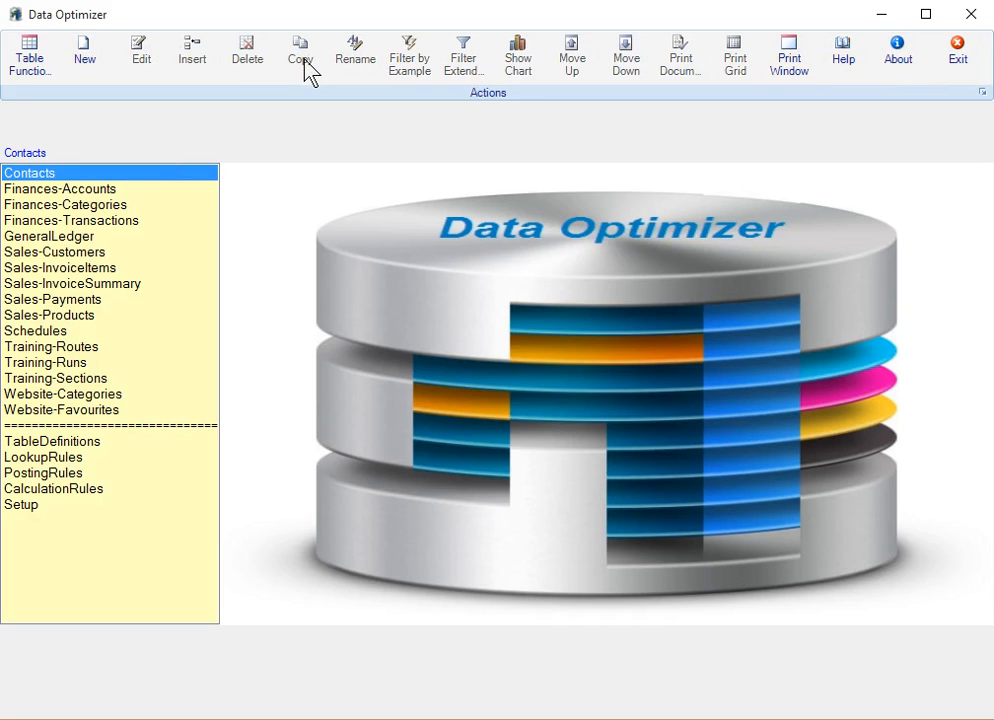
# Open the Sales-InvoiceItems table and change the product of the 3/03/2010 Smith Constructions record to Ryobi 900w Hammer Drill.
pyautogui.click(76, 270)
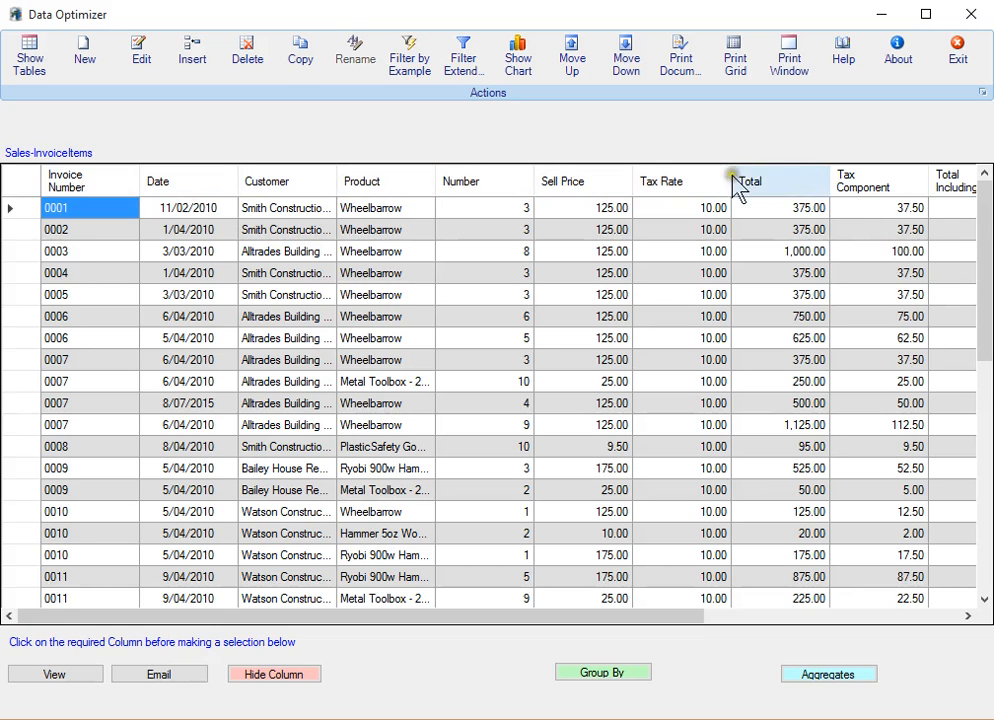
pyautogui.click(192, 294)
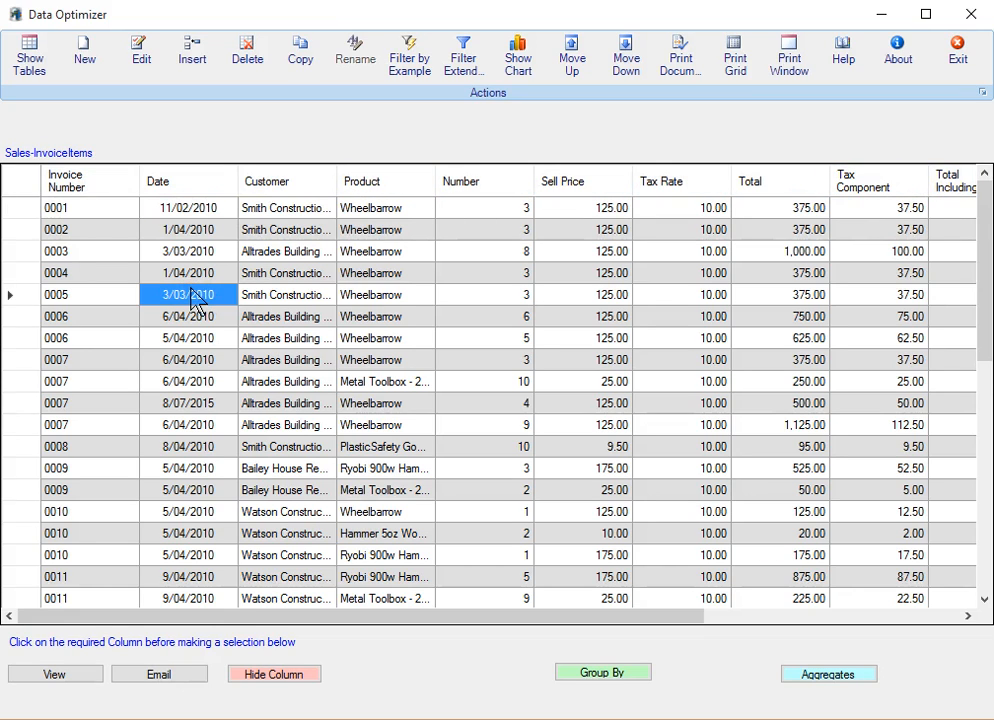
pyautogui.click(143, 60)
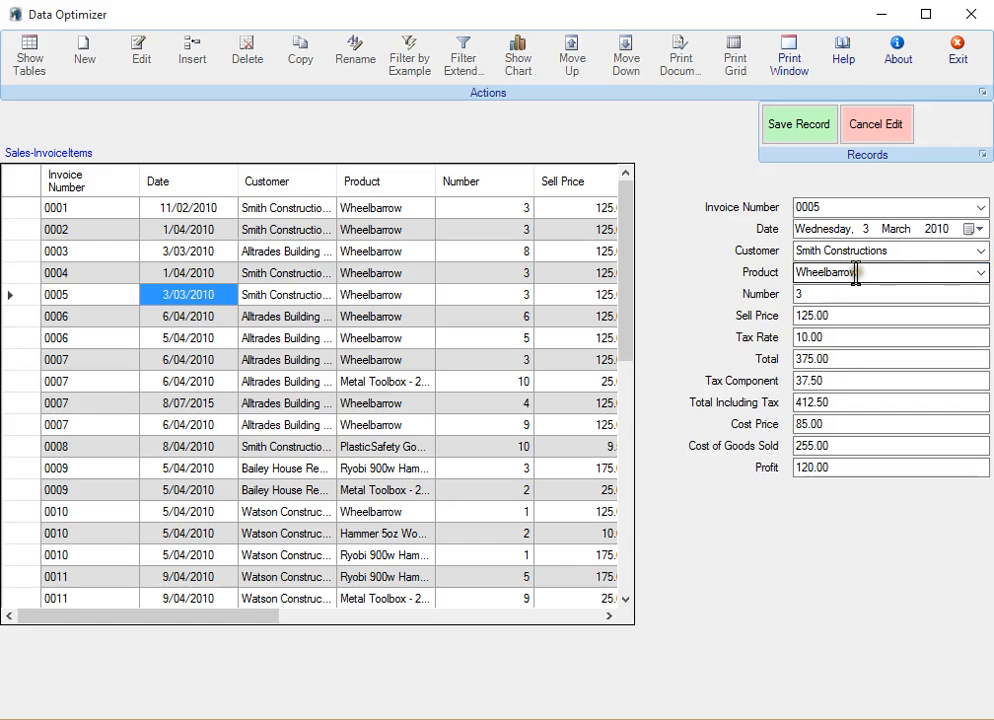
pyautogui.click(979, 274)
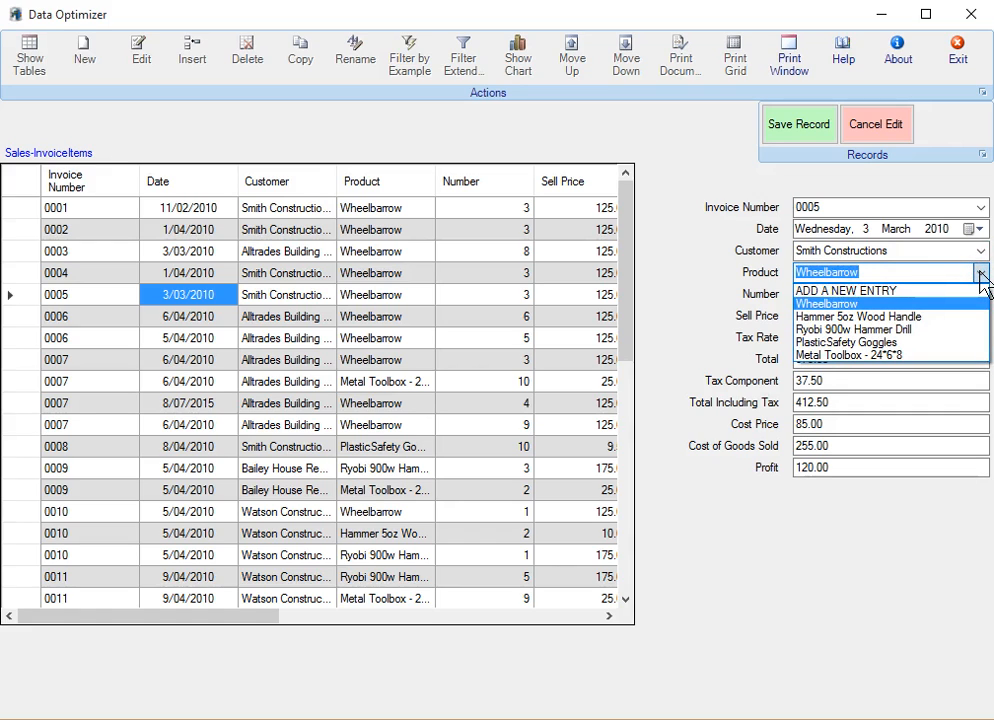
pyautogui.click(890, 330)
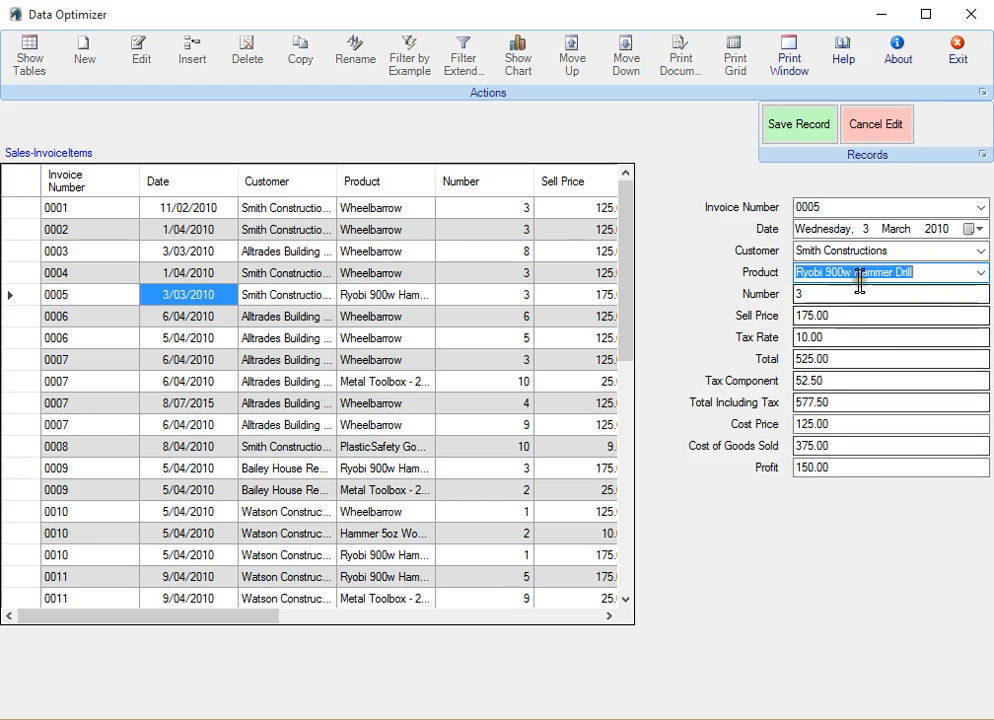
pyautogui.click(876, 126)
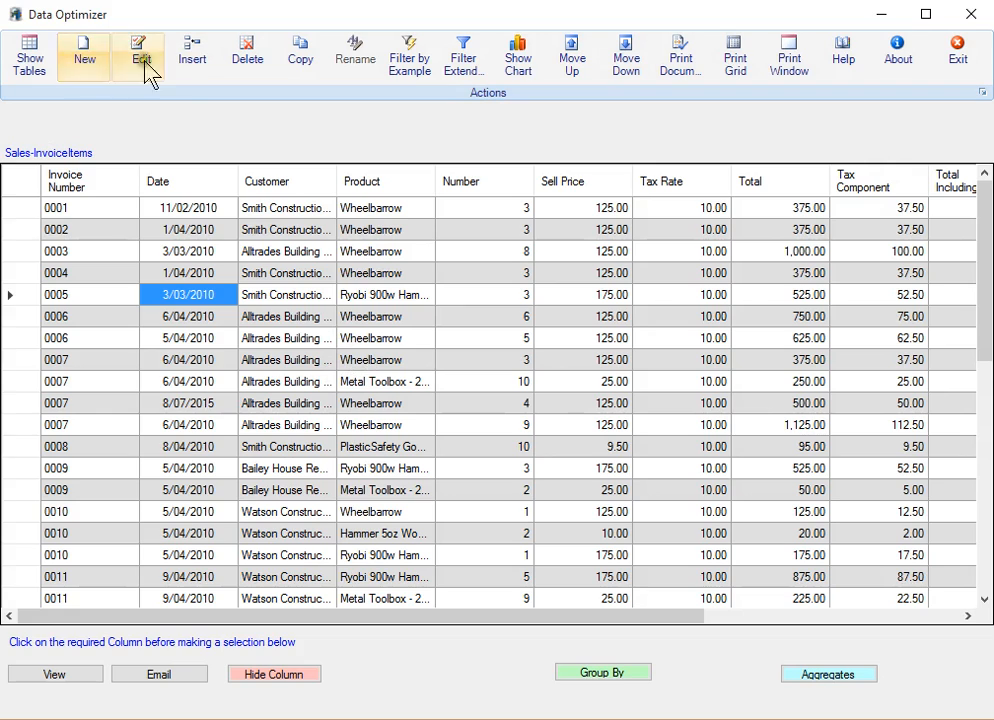
# Filter the invoice items by example for the customer Smith Constructions, and clear the filter again.
pyautogui.click(204, 66)
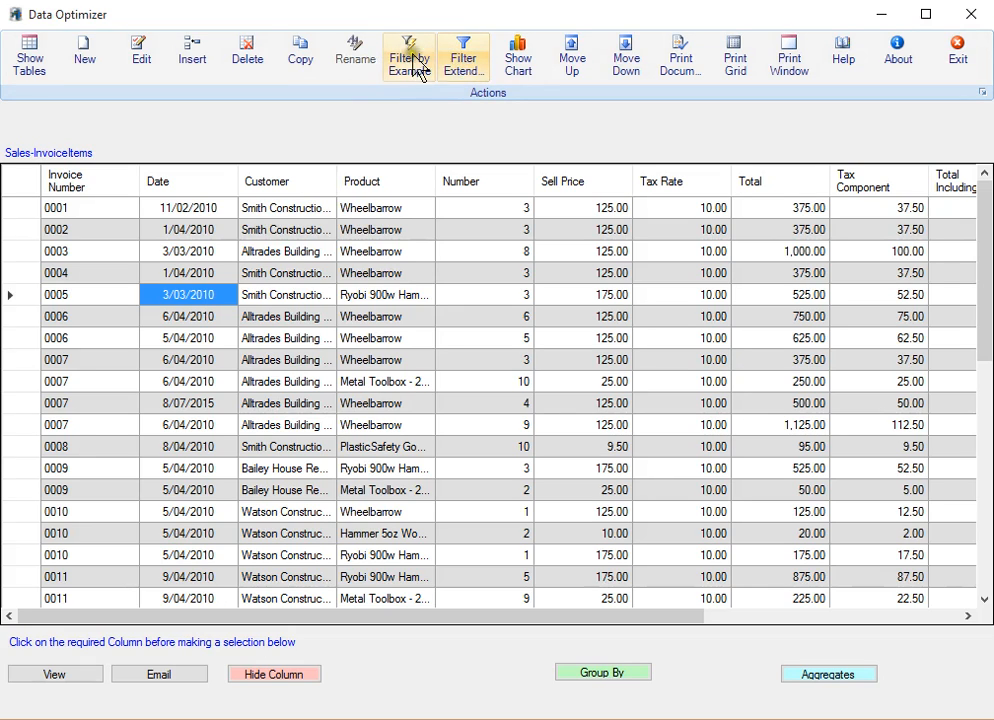
pyautogui.click(289, 276)
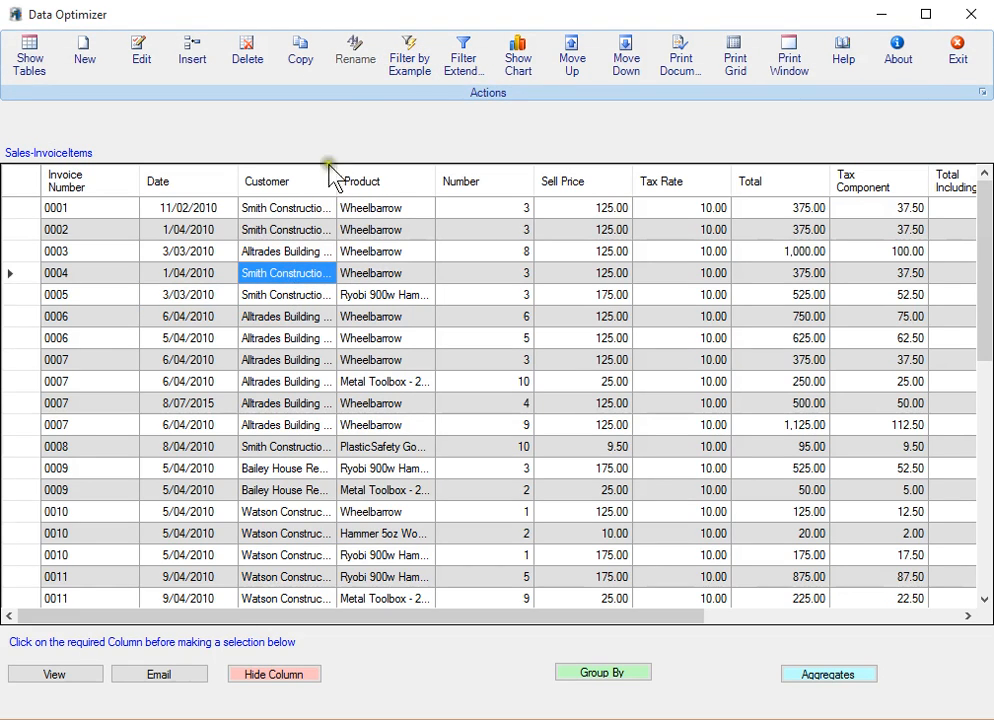
pyautogui.click(412, 65)
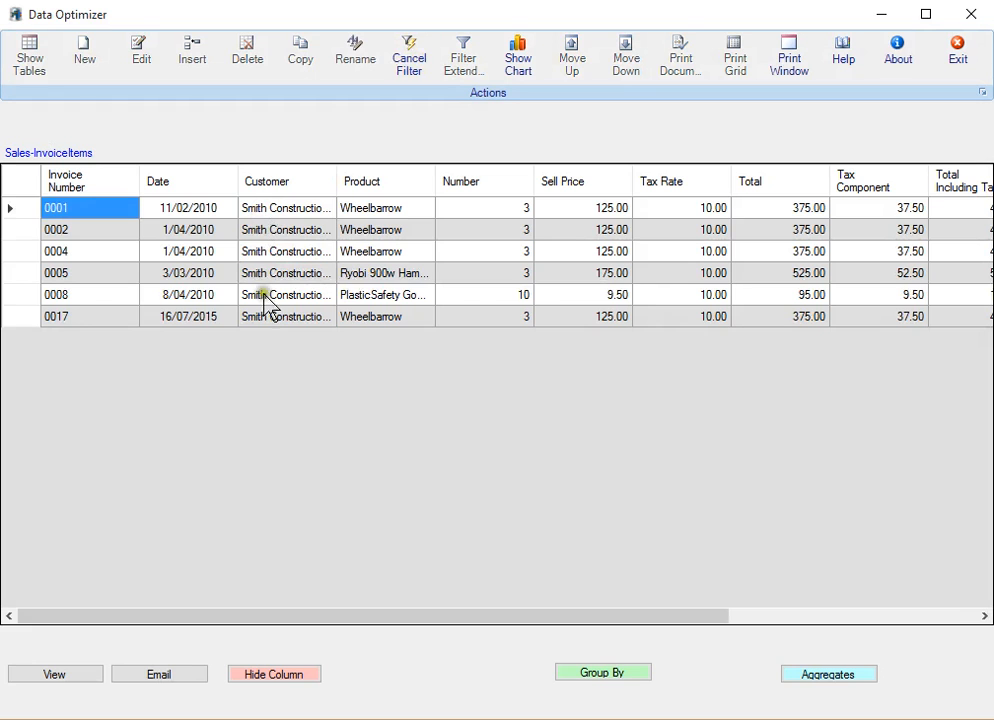
pyautogui.click(411, 76)
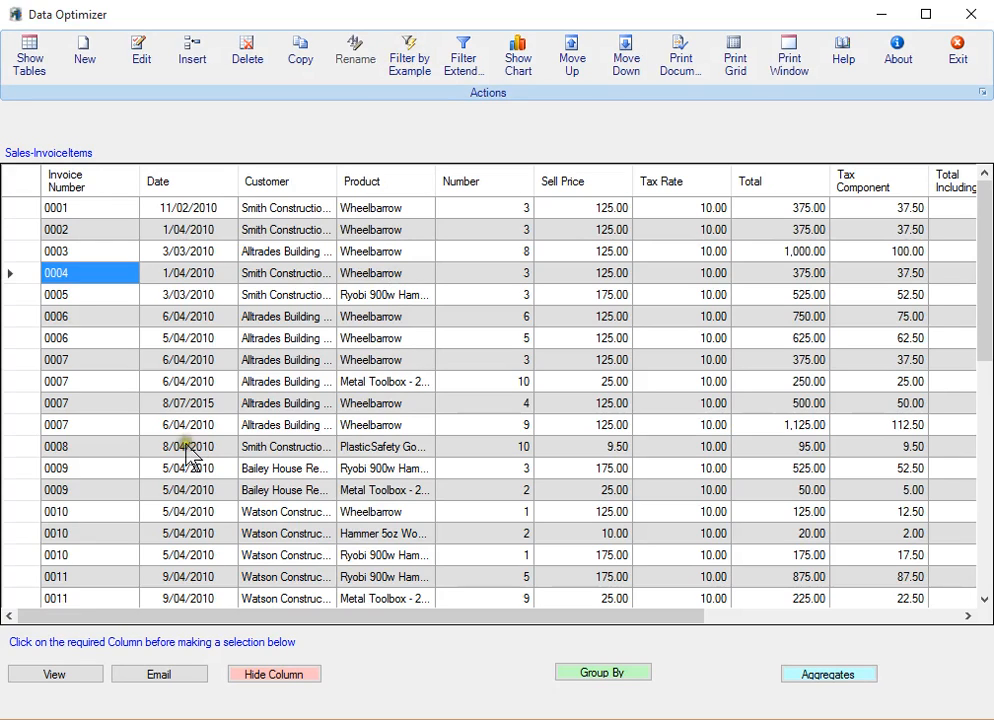
# Filter the invoice items by example for the date 5/04/2010, and restore the full list.
pyautogui.click(184, 471)
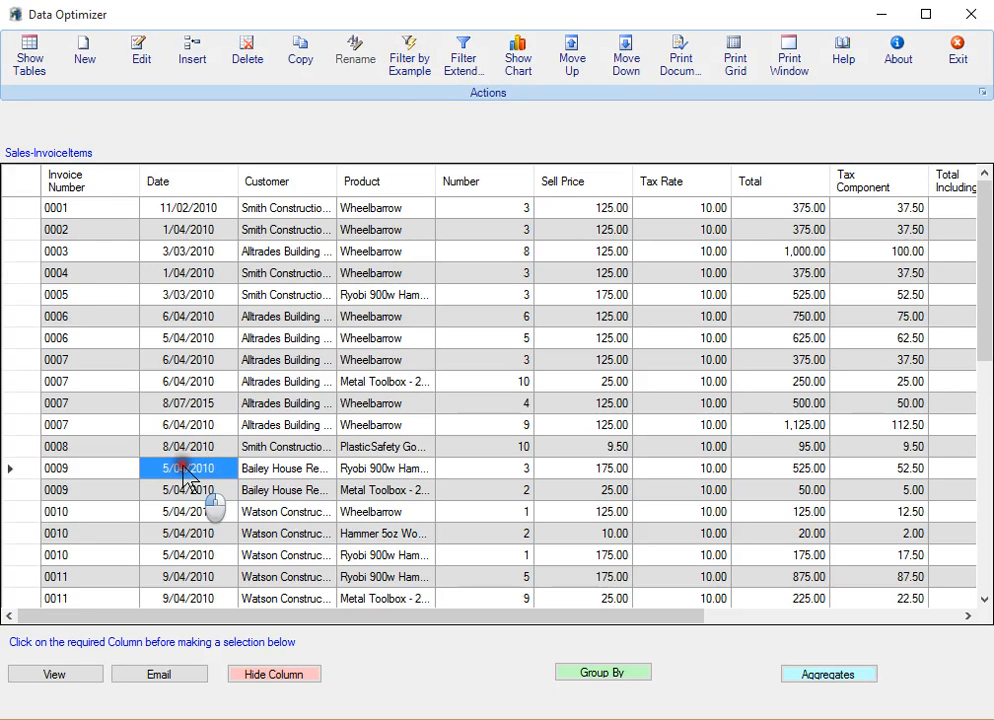
pyautogui.click(414, 66)
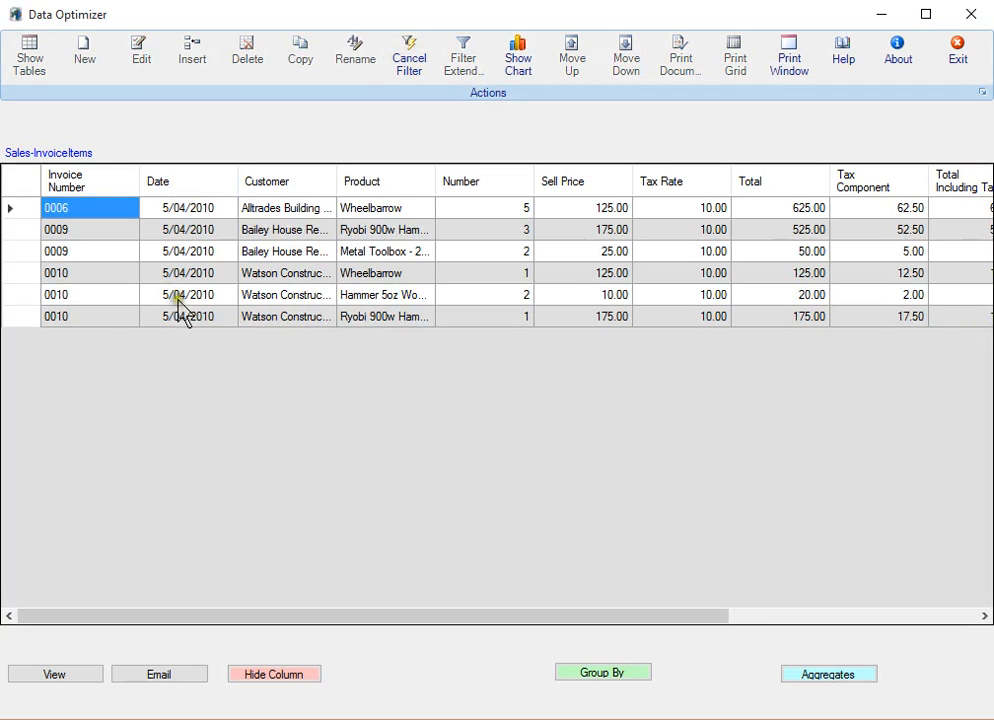
pyautogui.click(405, 68)
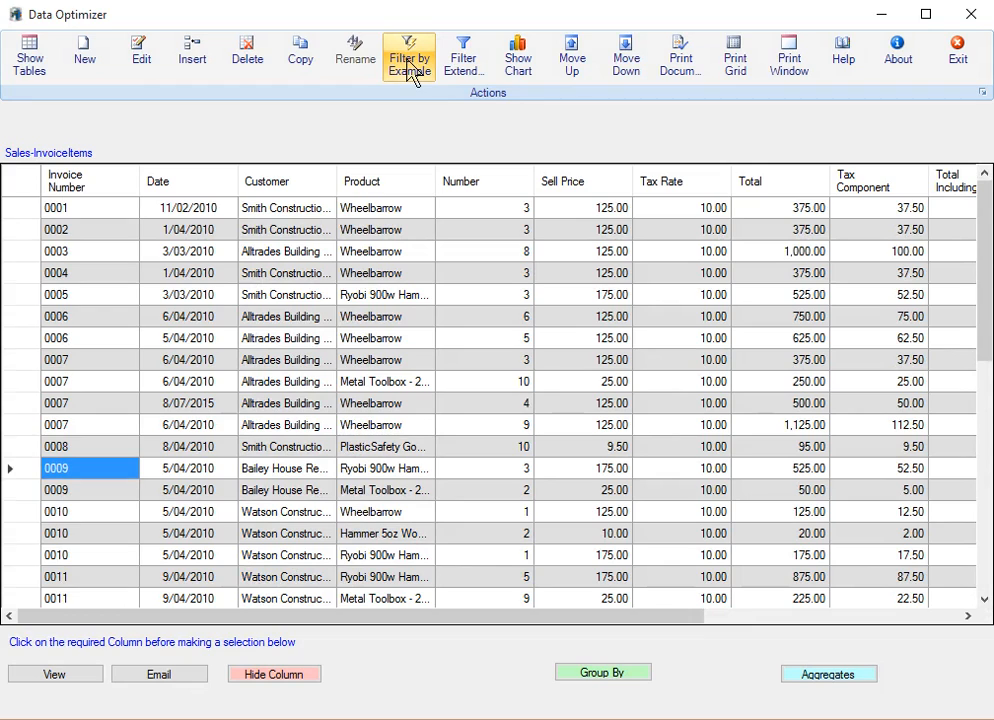
# Start an extended filter whose first condition set has Date from 01/04/2010.
pyautogui.click(463, 62)
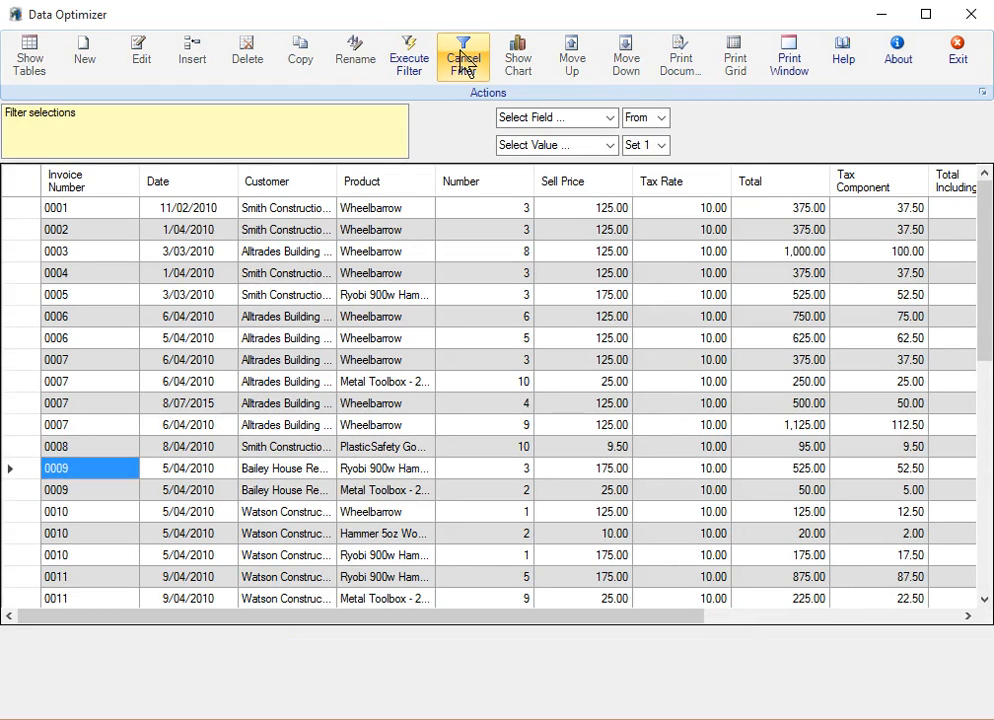
pyautogui.click(660, 146)
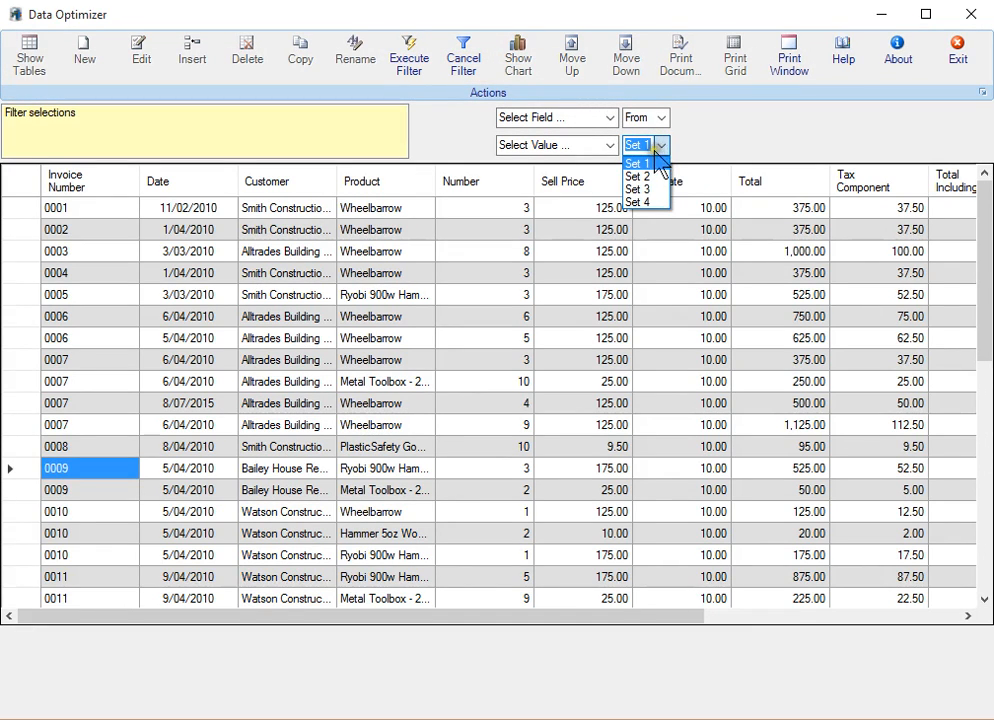
pyautogui.click(665, 161)
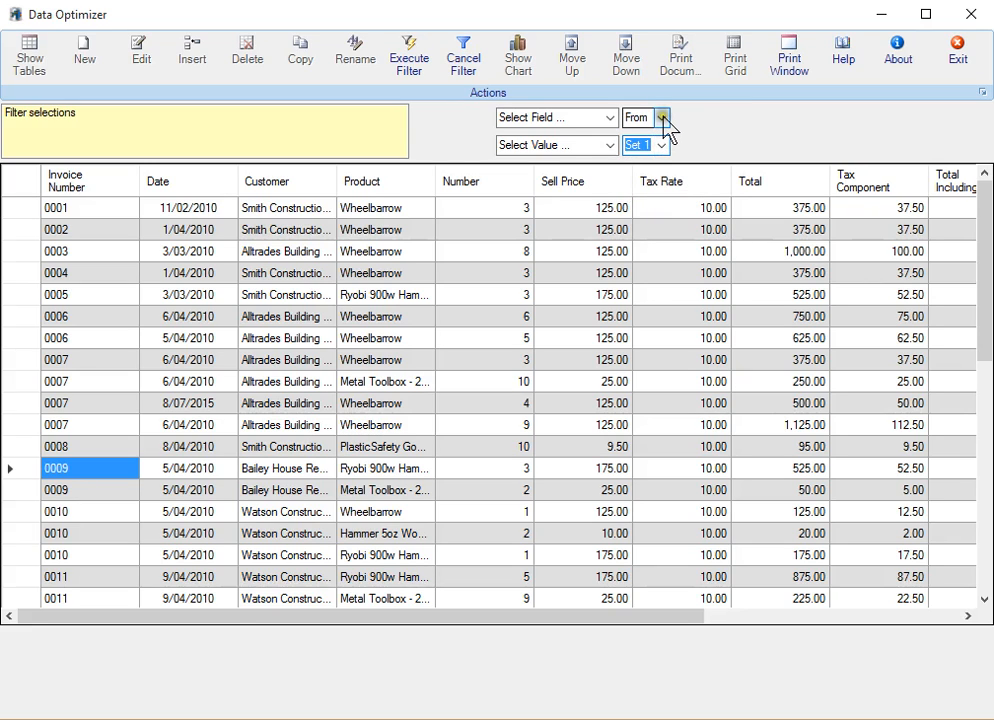
pyautogui.click(662, 120)
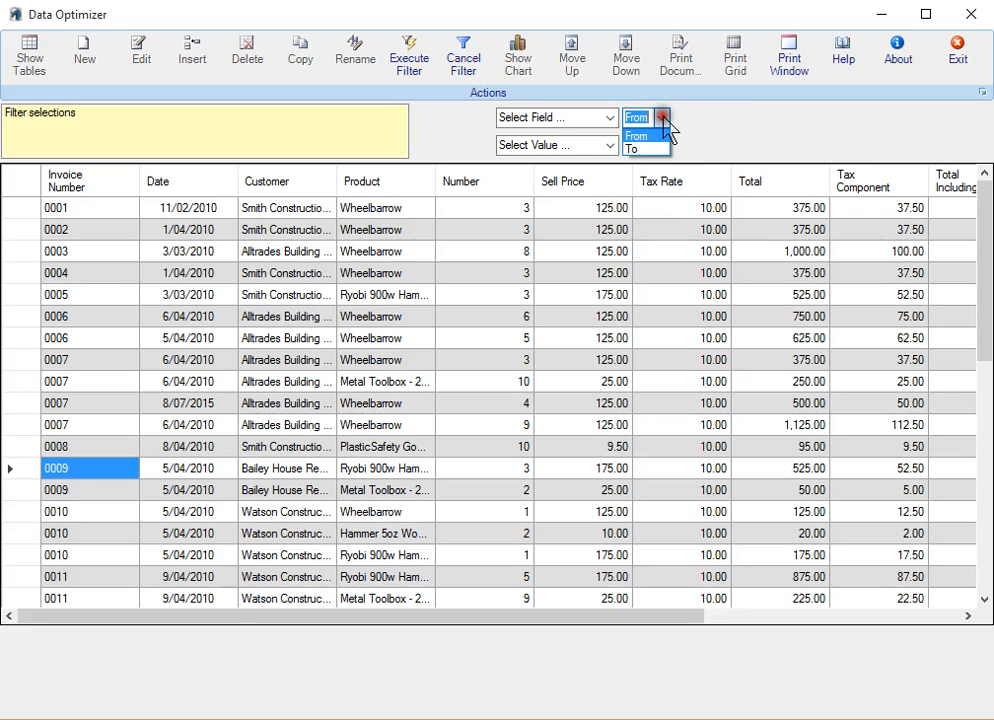
pyautogui.click(665, 125)
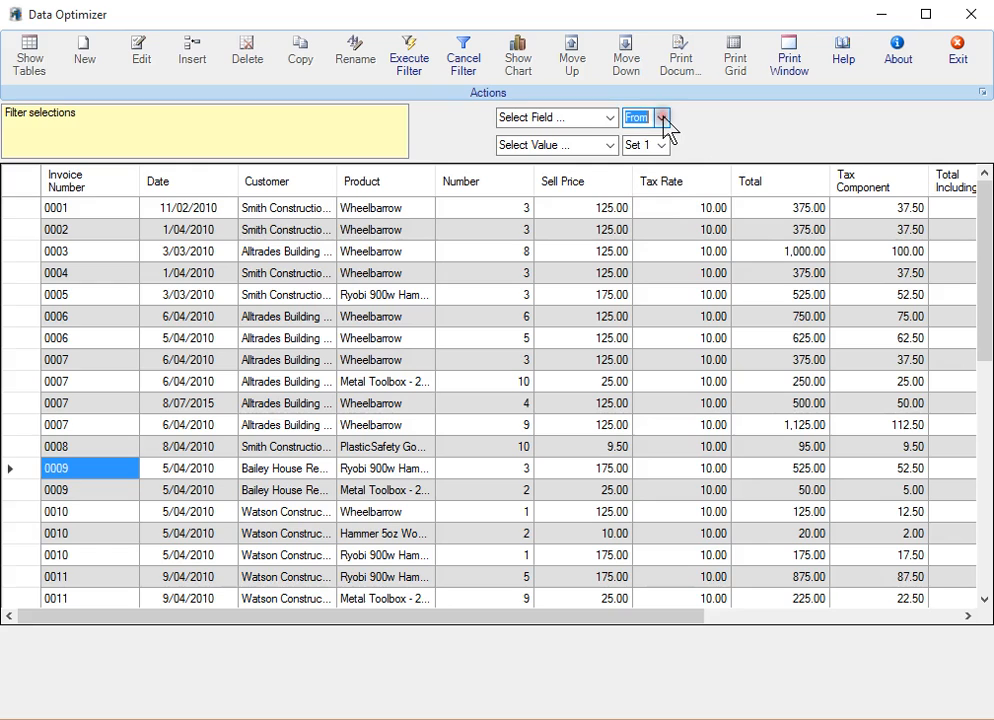
pyautogui.click(607, 120)
pyautogui.click(533, 162)
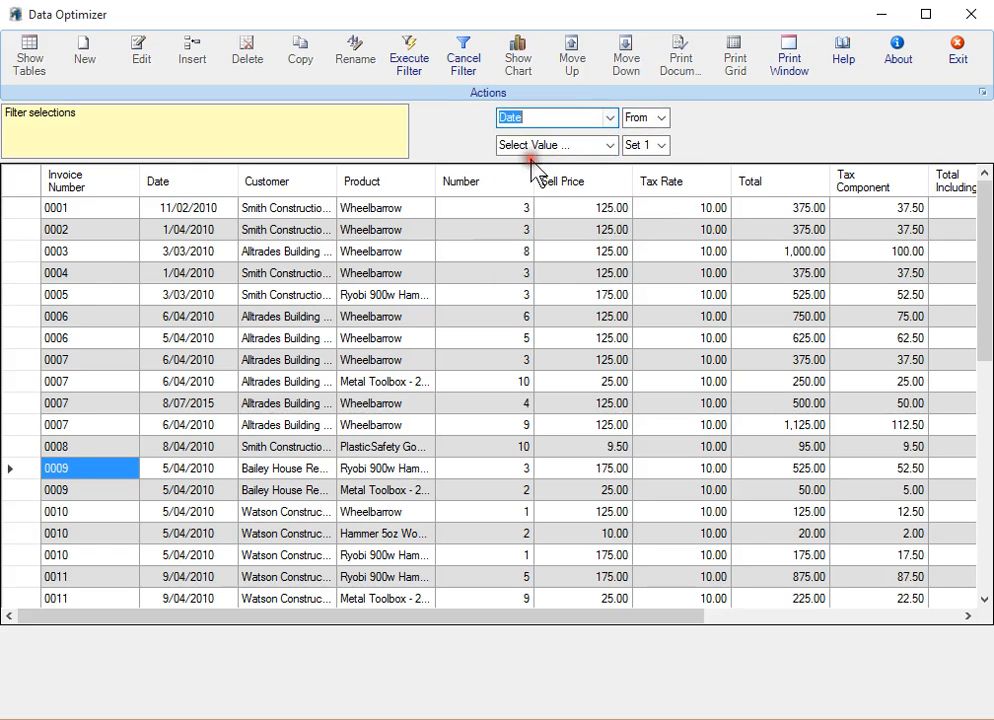
pyautogui.click(610, 148)
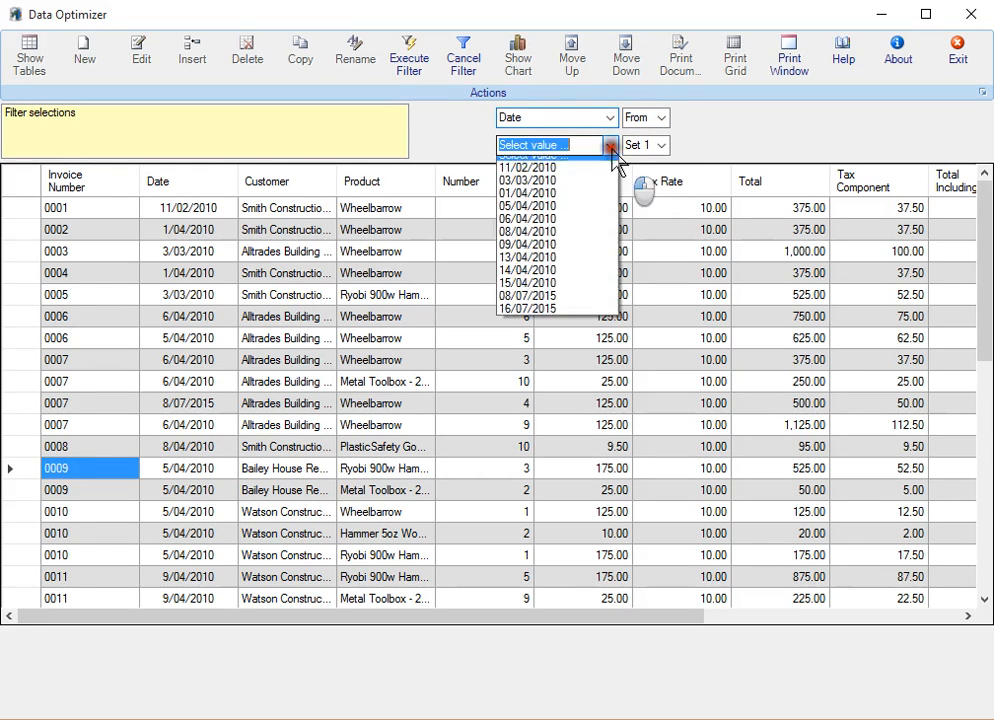
pyautogui.click(567, 203)
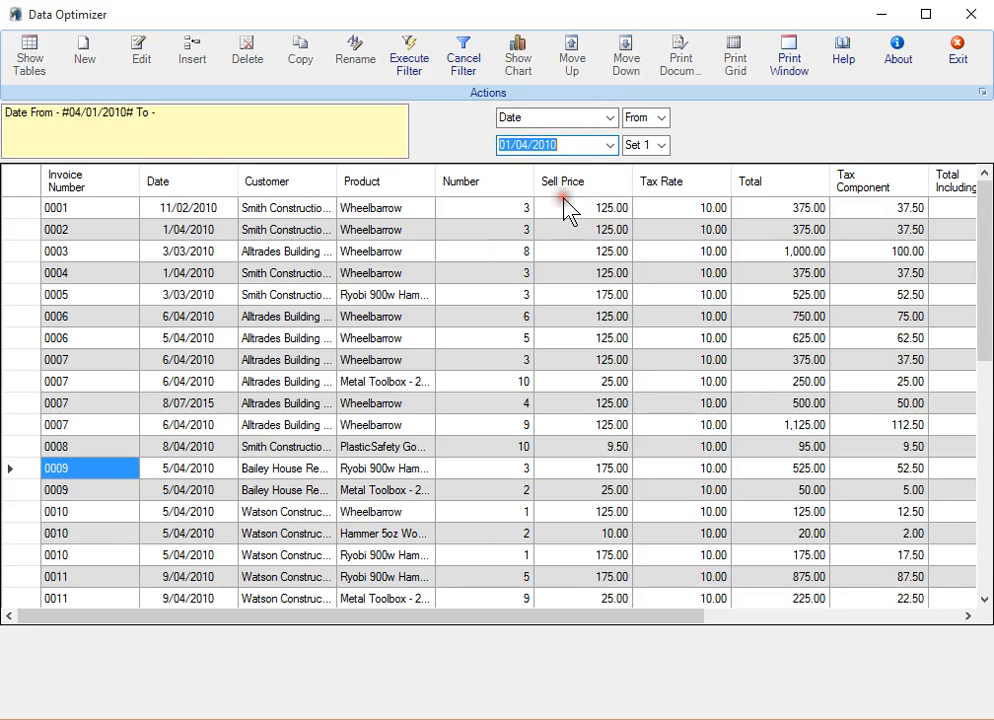
# Set the end of the first set's date range to 09/04/2010.
pyautogui.click(662, 120)
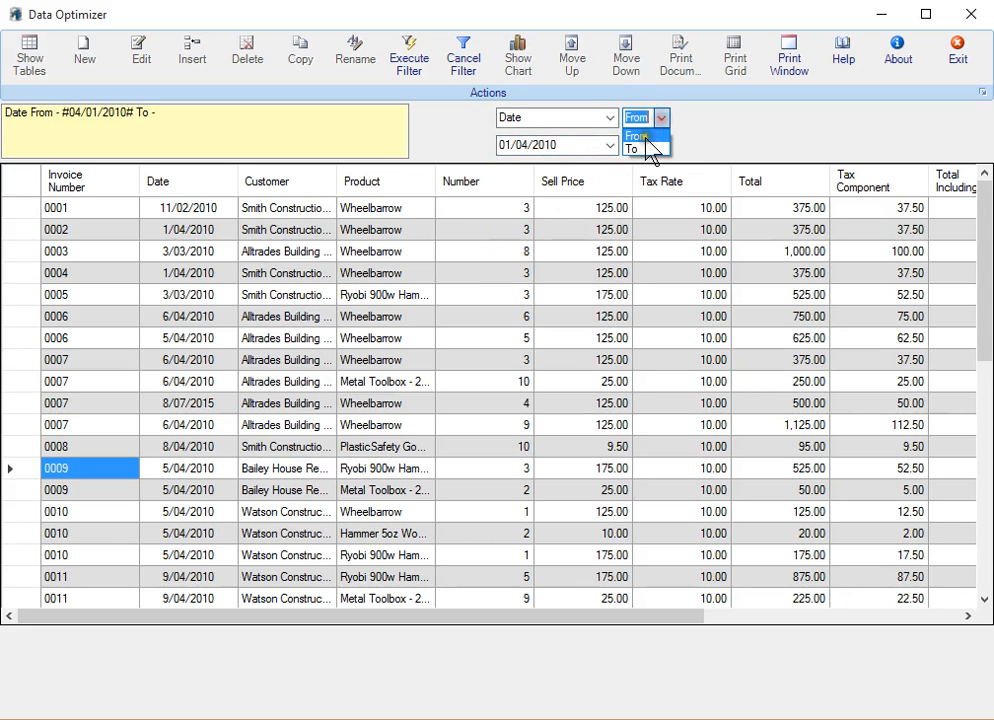
pyautogui.click(636, 150)
pyautogui.click(608, 146)
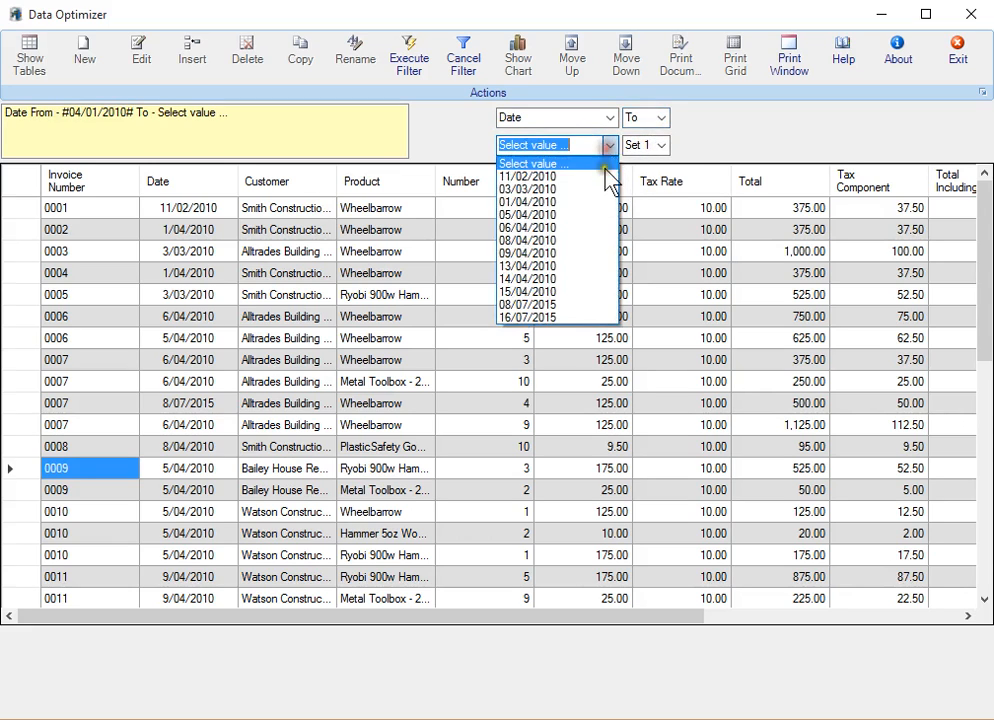
pyautogui.click(530, 254)
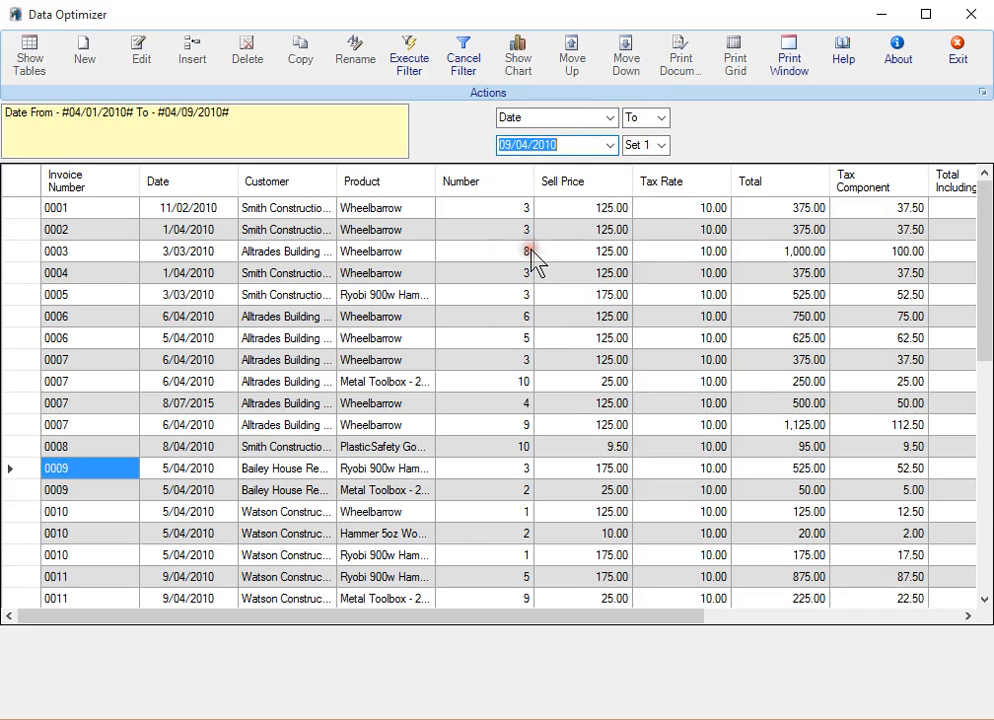
# Add condition Set 2 joined with Or, with Product from Metal Toolbox - 24*6*8.
pyautogui.click(662, 146)
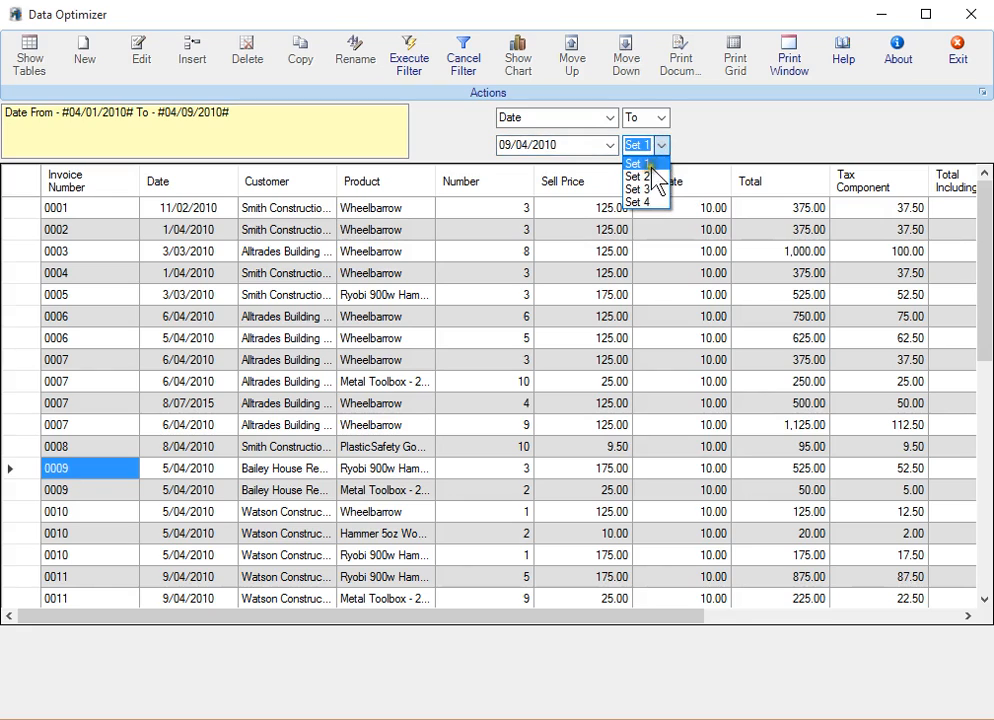
pyautogui.click(640, 175)
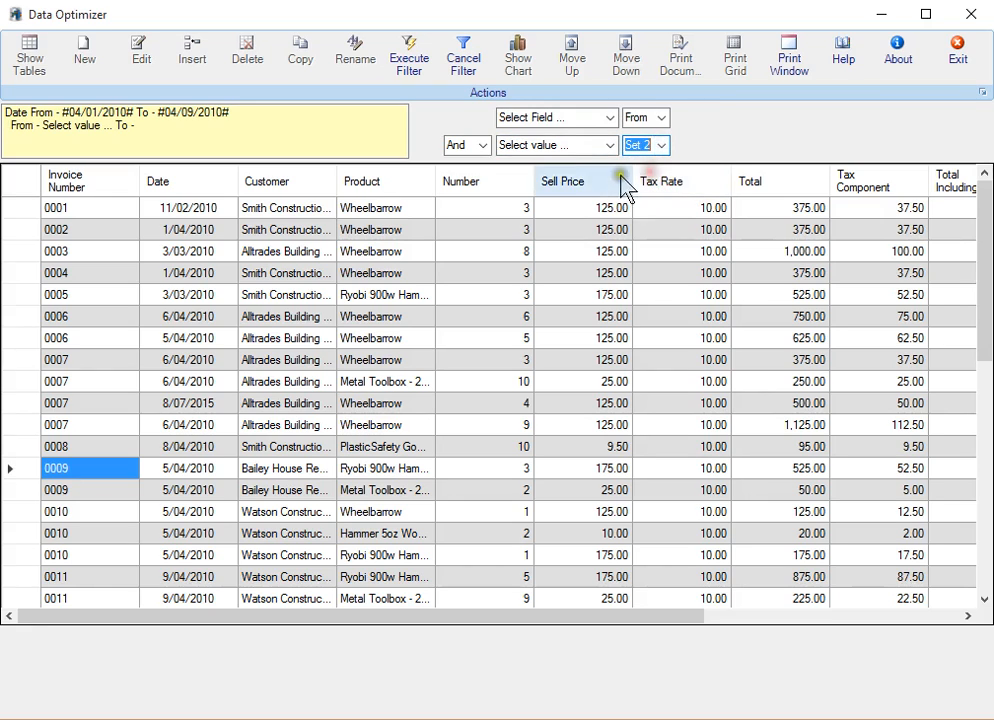
pyautogui.click(484, 147)
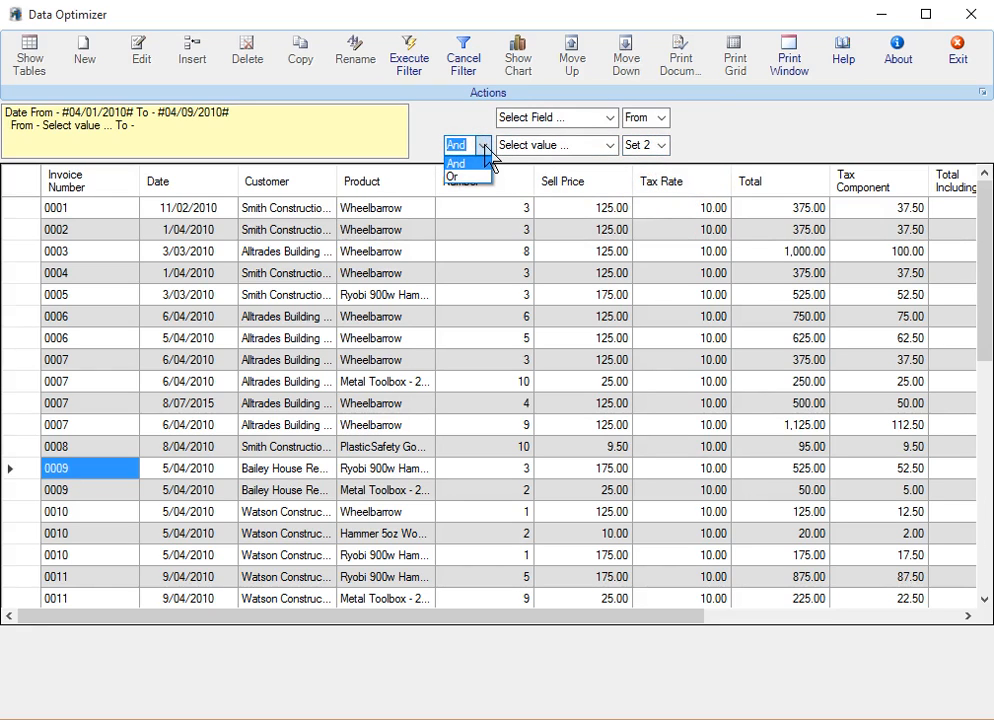
pyautogui.click(465, 177)
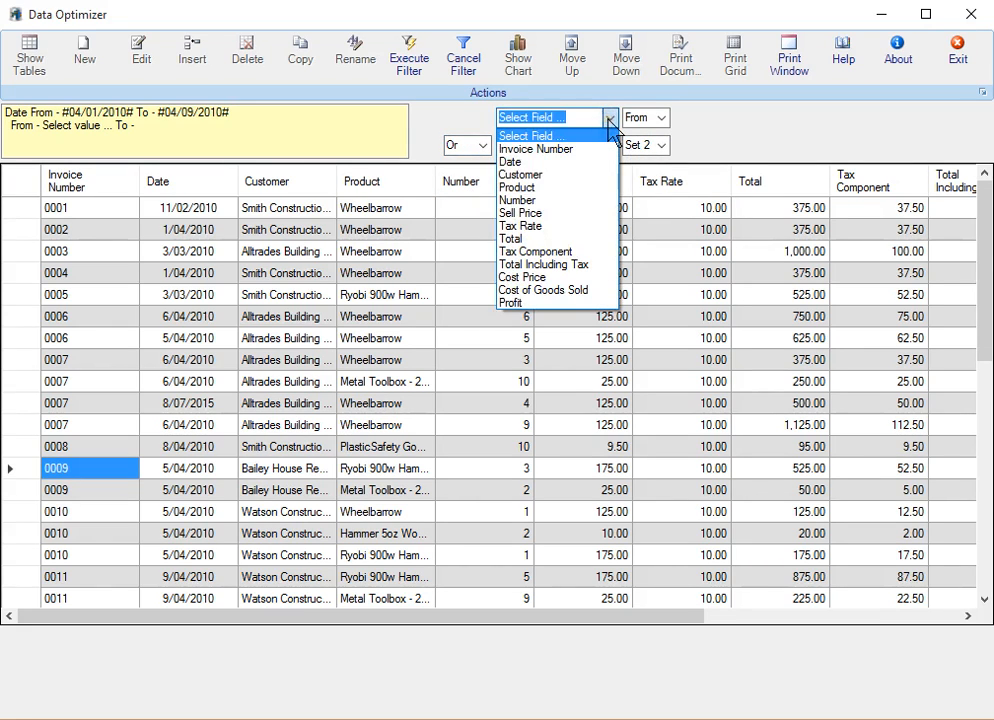
pyautogui.click(527, 190)
pyautogui.click(609, 146)
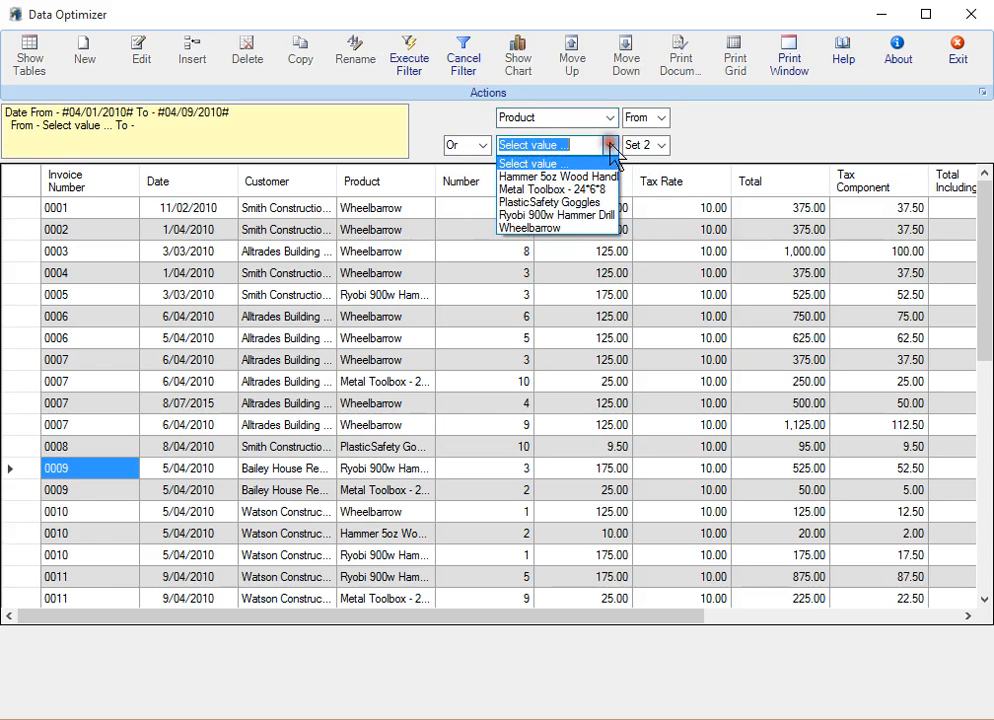
pyautogui.click(545, 190)
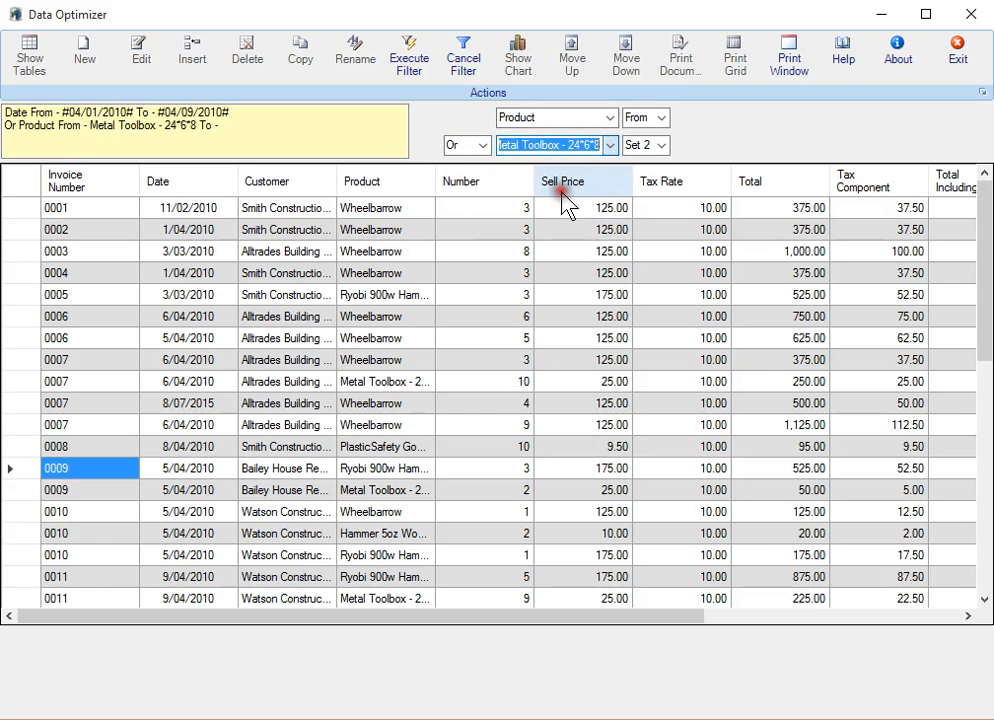
# End the product range of Set 2 at Ryobi 900w Hammer Drill and execute the filter to review the matching records.
pyautogui.click(660, 118)
pyautogui.click(650, 148)
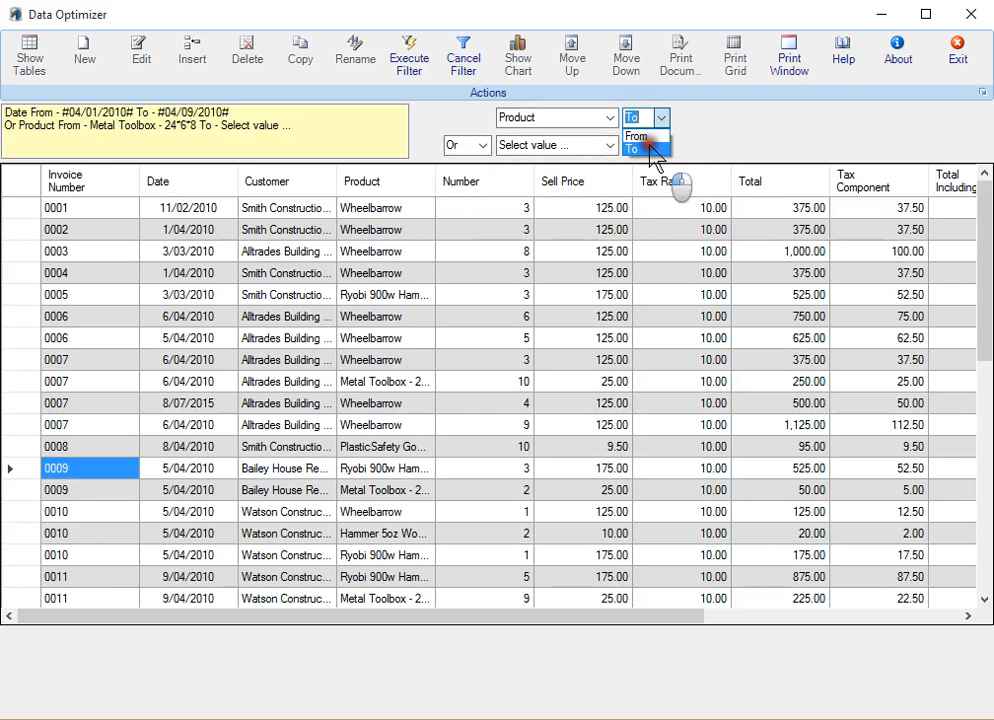
pyautogui.click(609, 146)
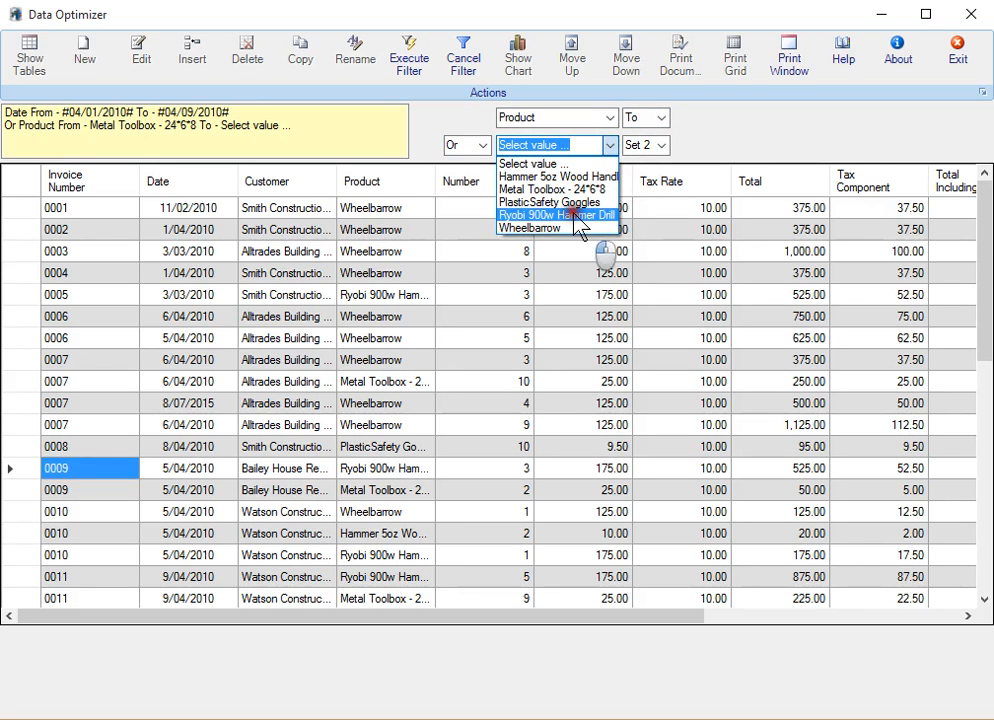
pyautogui.click(570, 216)
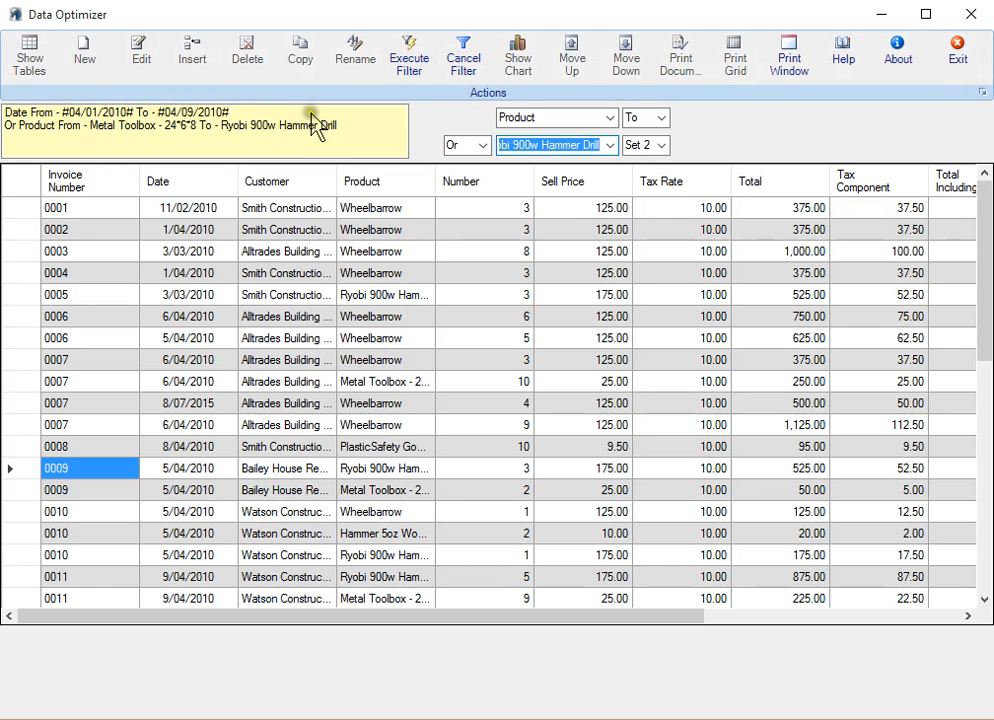
pyautogui.click(408, 76)
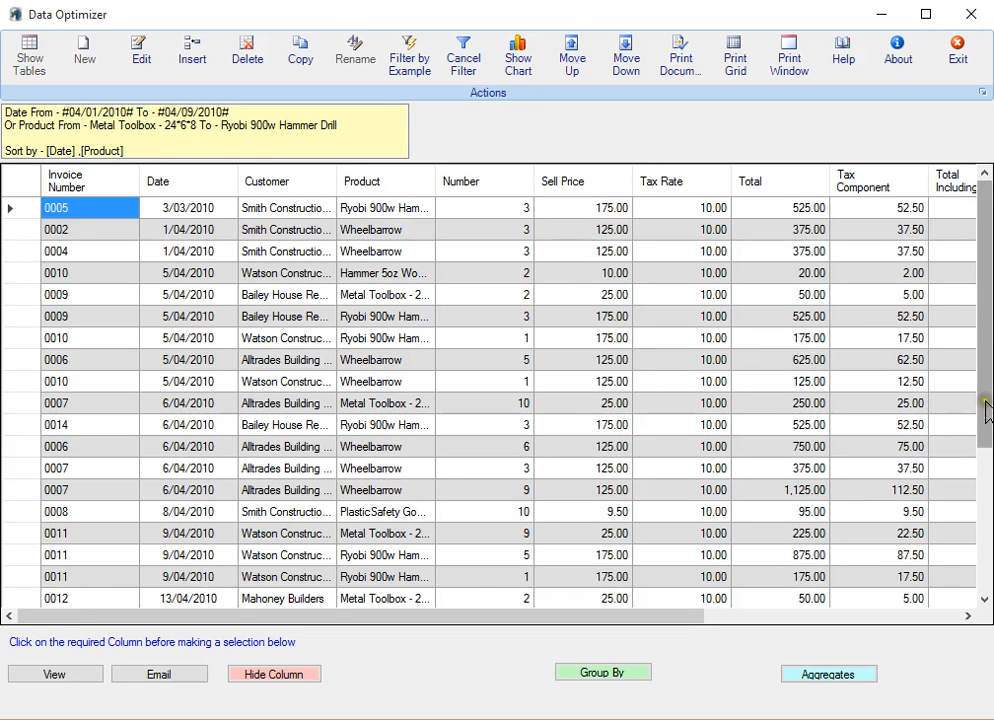
pyautogui.moveTo(985, 405); pyautogui.dragTo(963, 553)
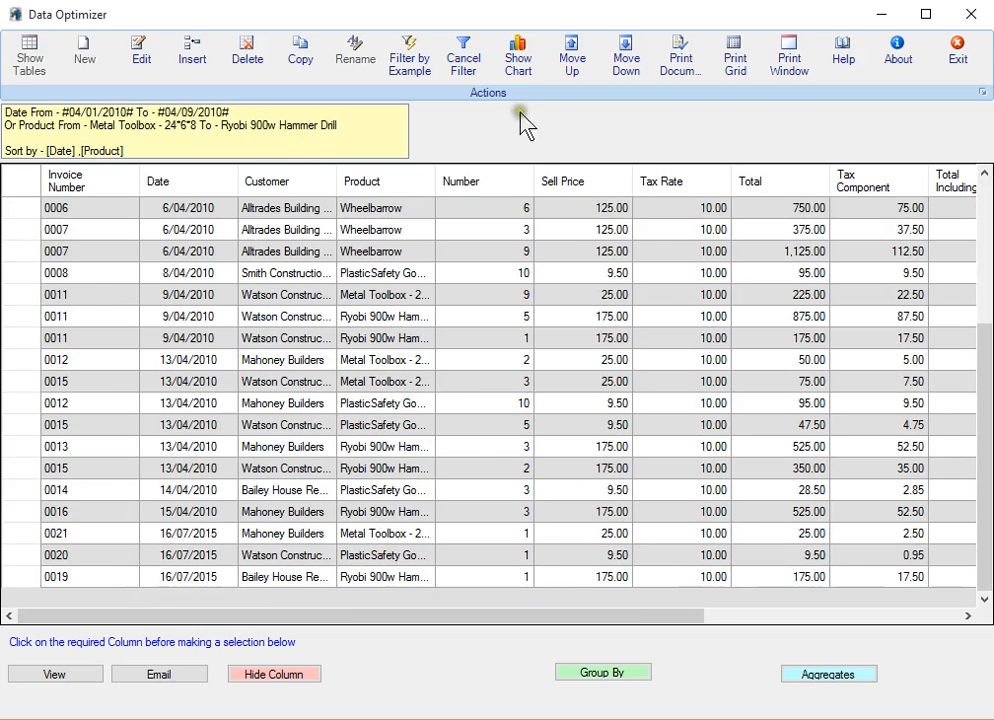
# Cancel the filter and chart the Sales-InvoiceItems records with Product as the label field and Total as the data field.
pyautogui.click(475, 72)
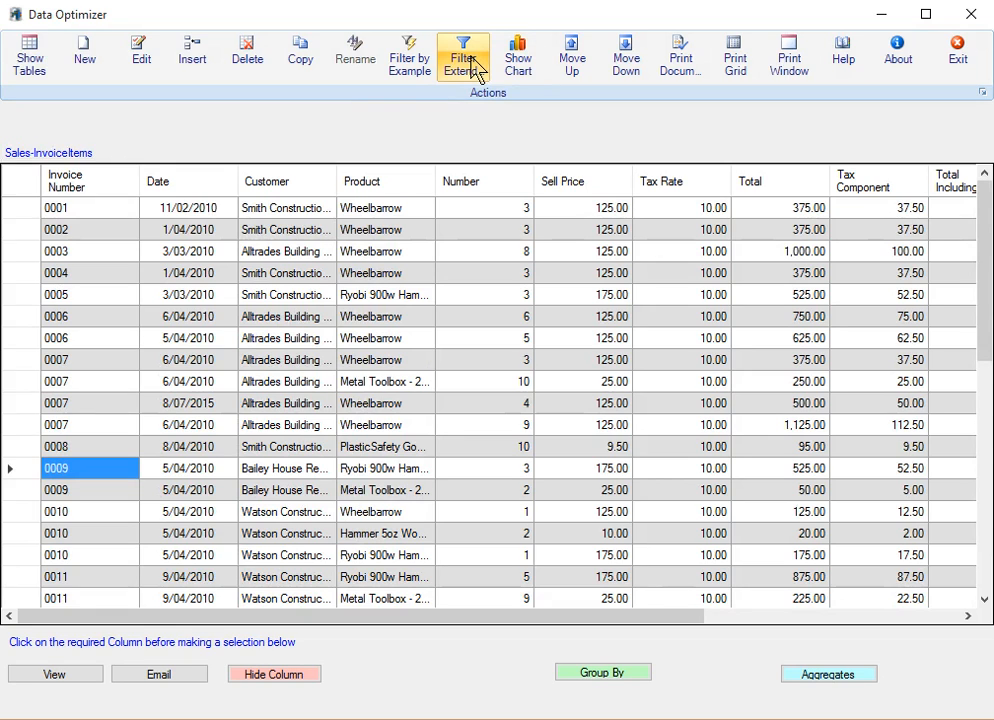
pyautogui.click(517, 72)
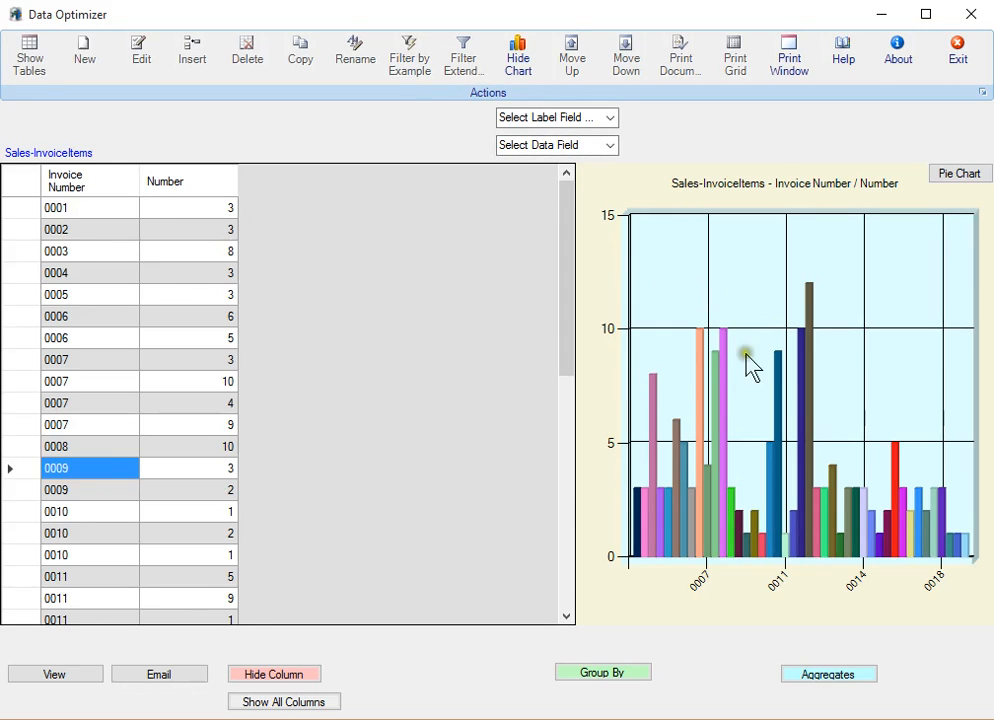
pyautogui.click(609, 118)
pyautogui.click(532, 188)
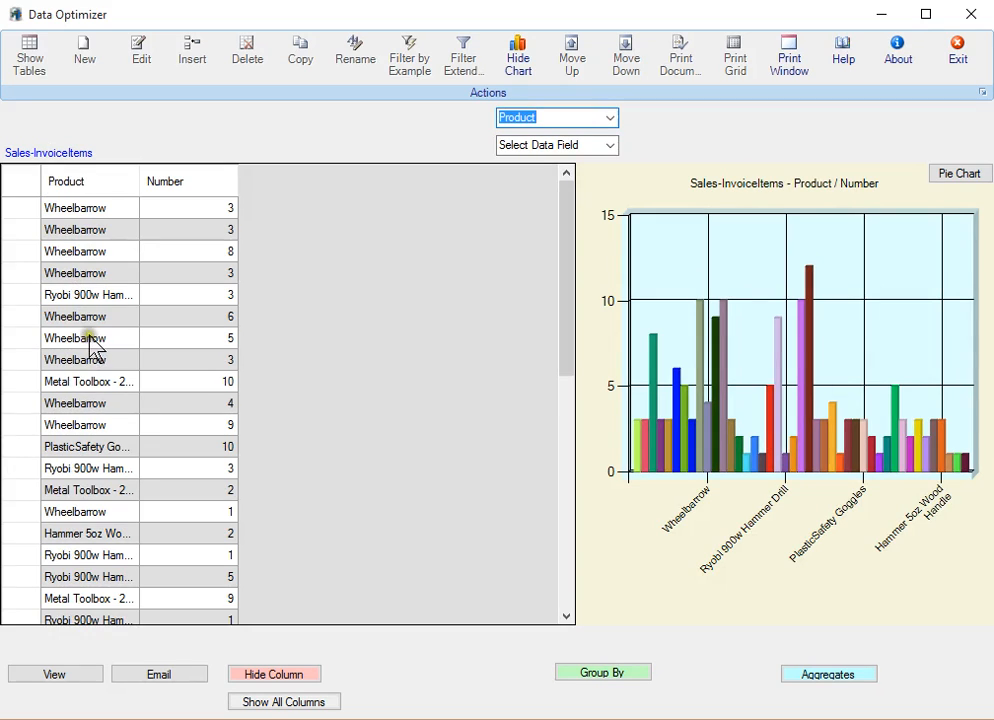
pyautogui.click(607, 147)
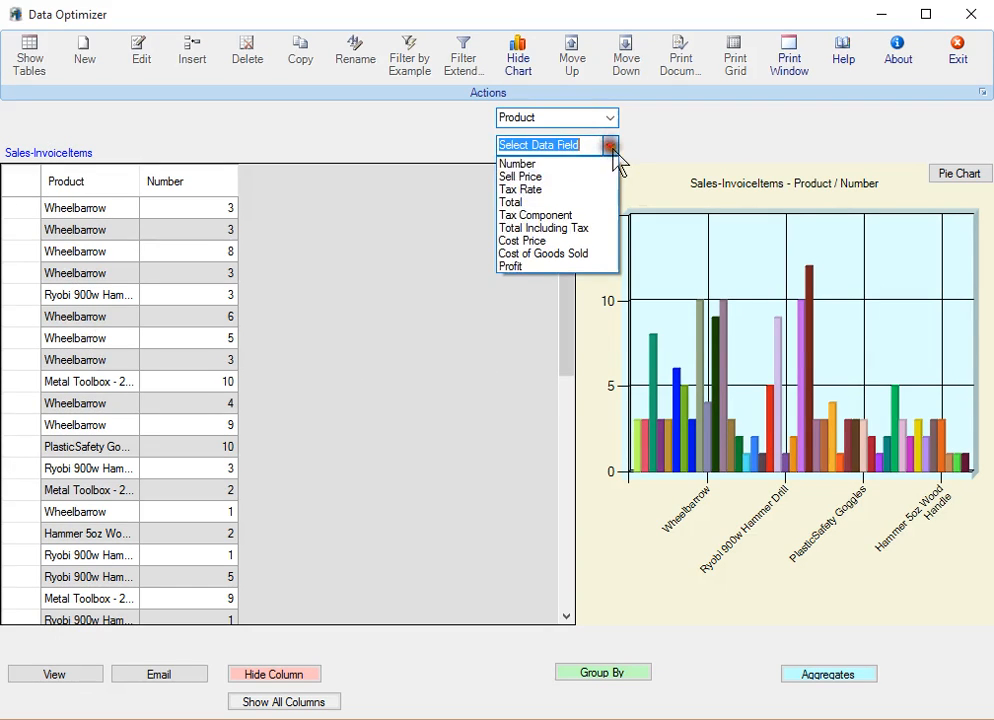
pyautogui.click(523, 203)
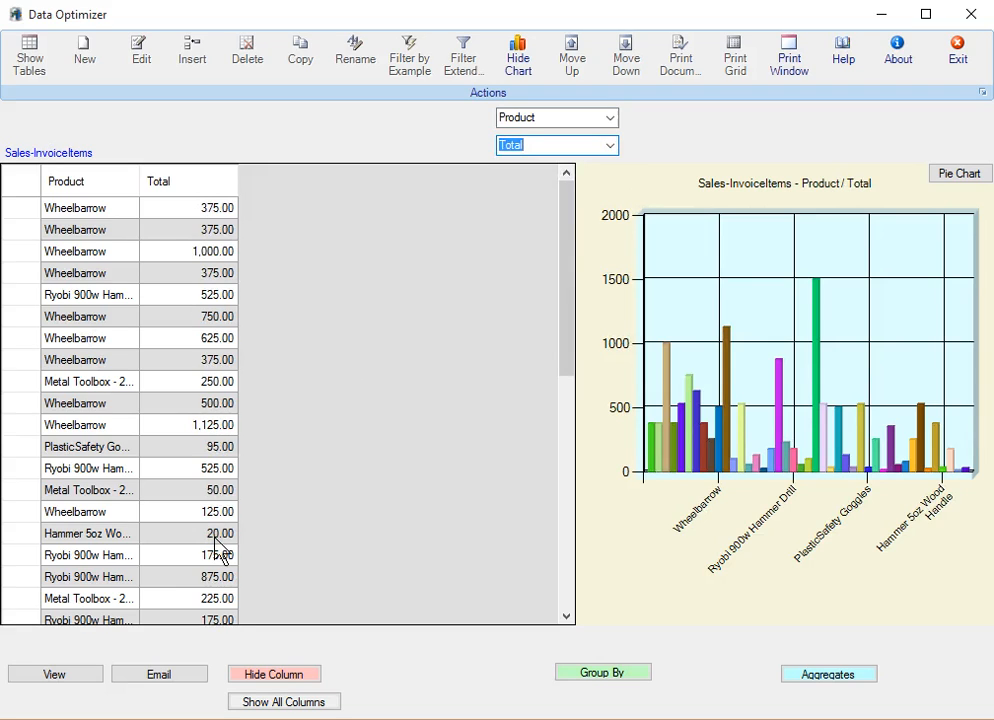
pyautogui.click(184, 528)
# View the Product / Total chart as a pie chart and as a bar chart again, and hide it.
pyautogui.click(959, 177)
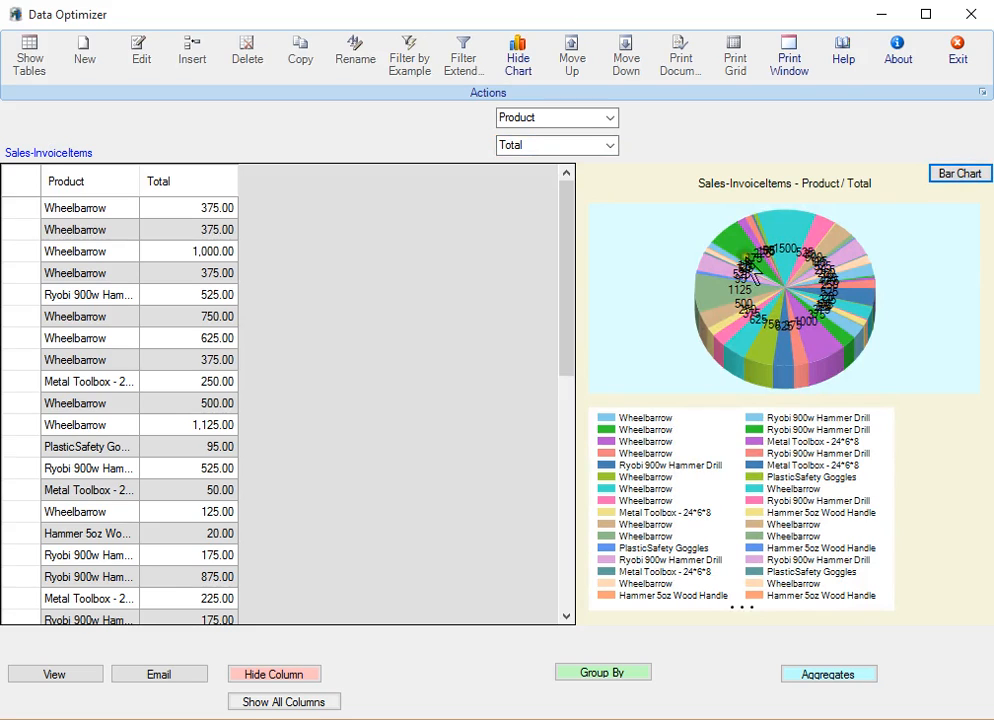
pyautogui.click(959, 174)
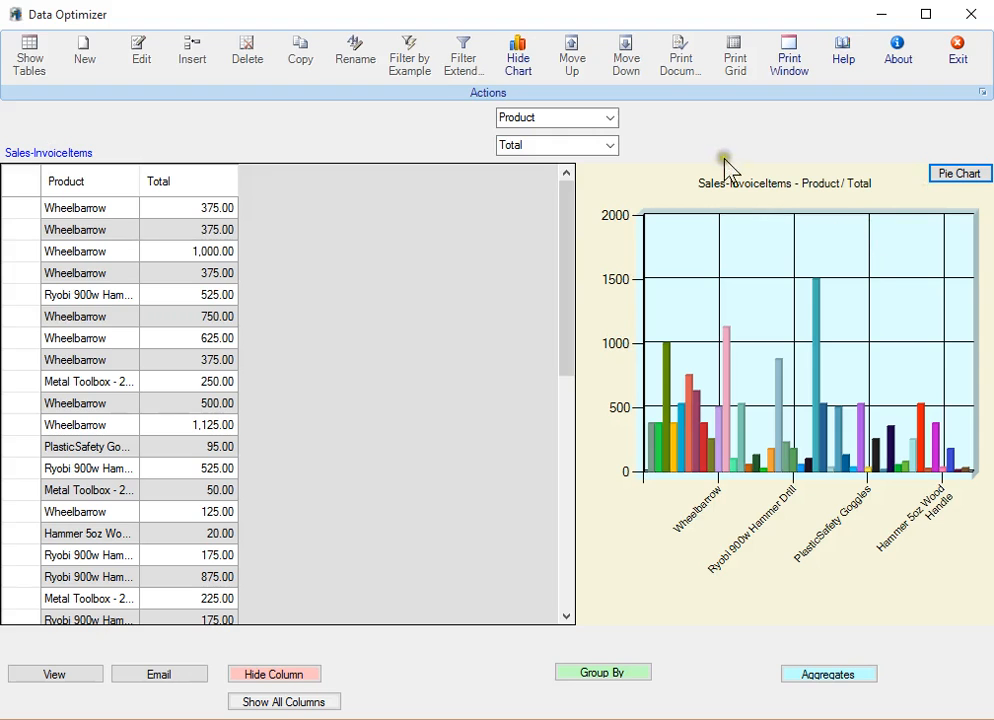
pyautogui.click(521, 66)
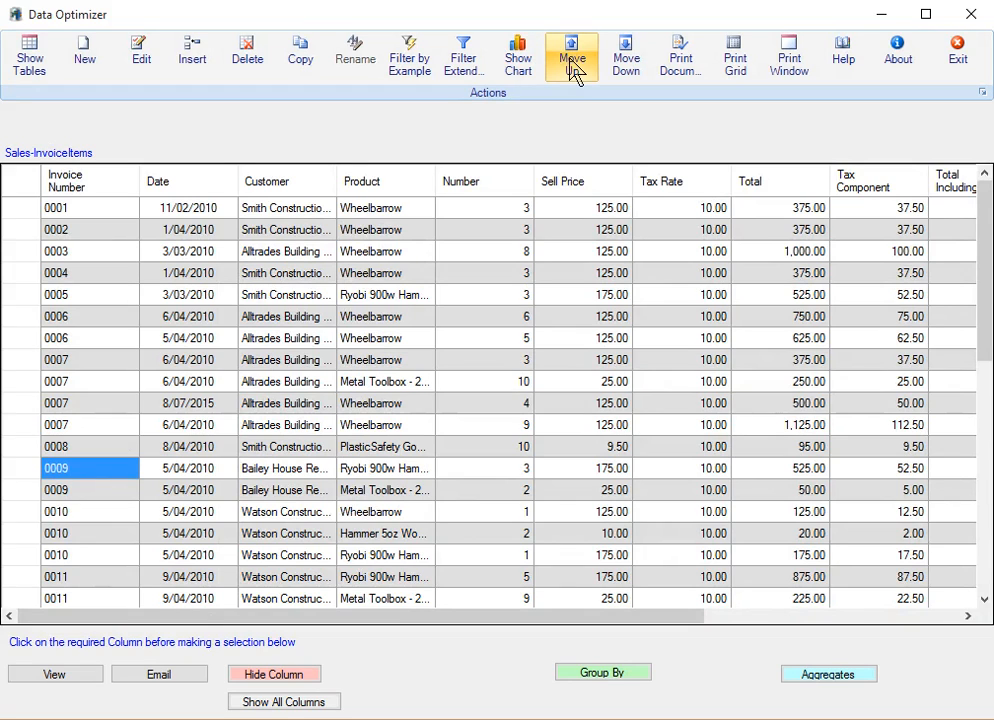
# Move the Wheelbarrow record dated 8/07/2015 up one row and back down again.
pyautogui.click(382, 403)
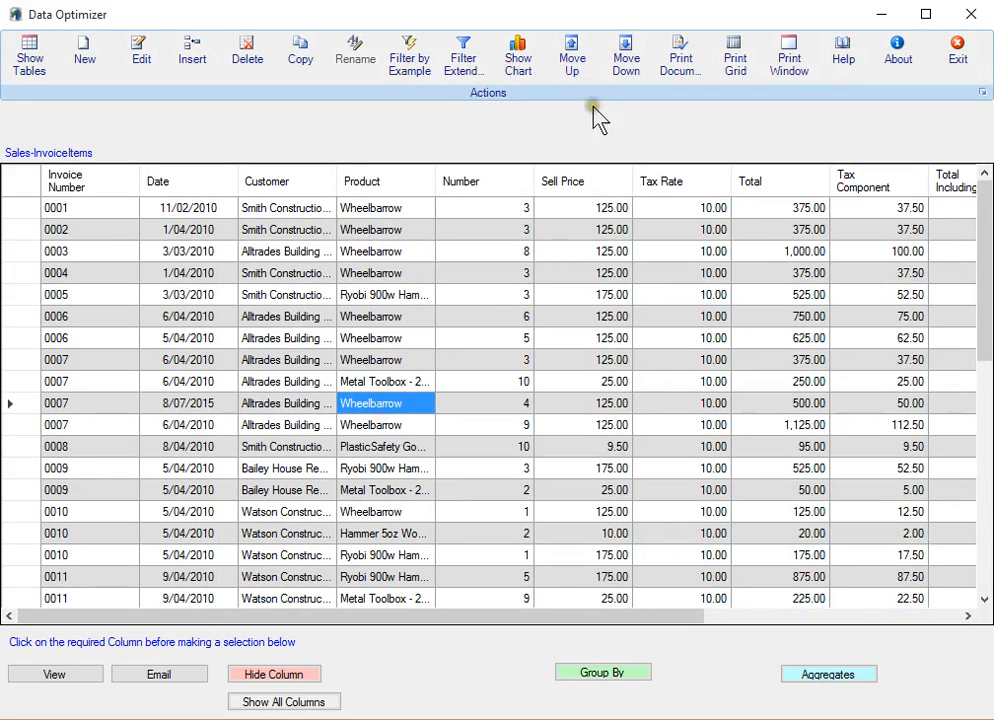
pyautogui.click(587, 78)
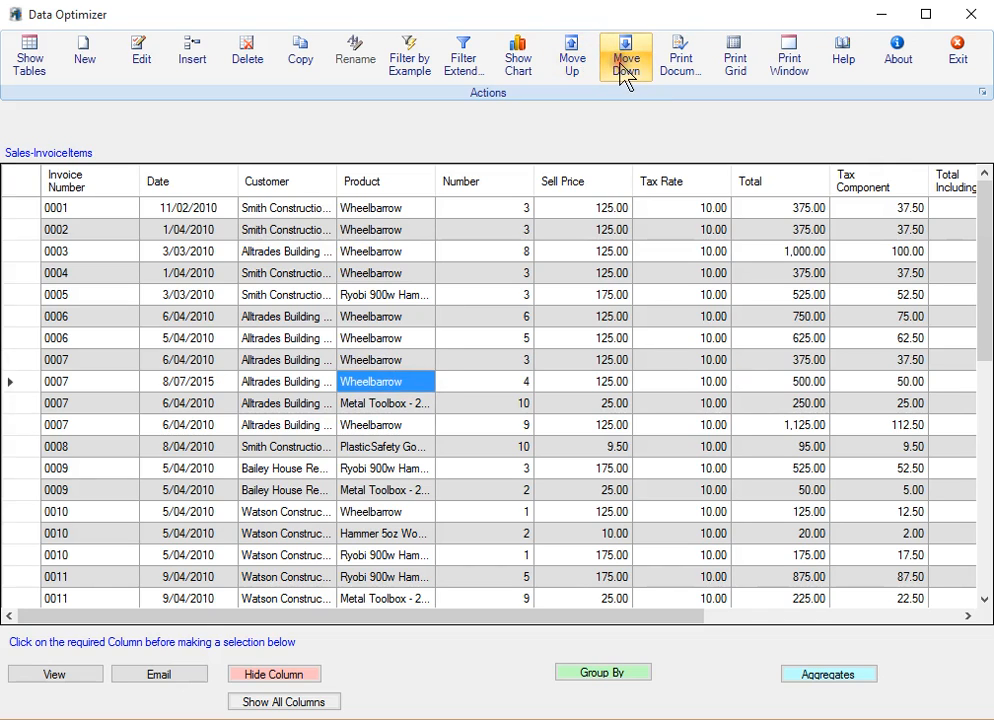
pyautogui.click(624, 74)
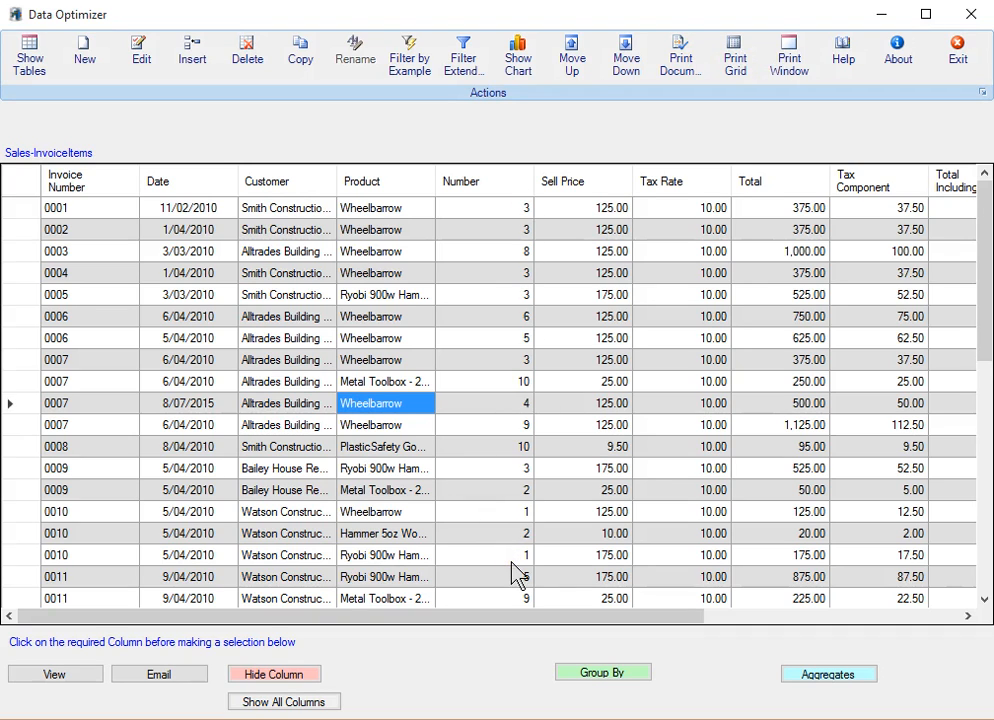
pyautogui.click(612, 672)
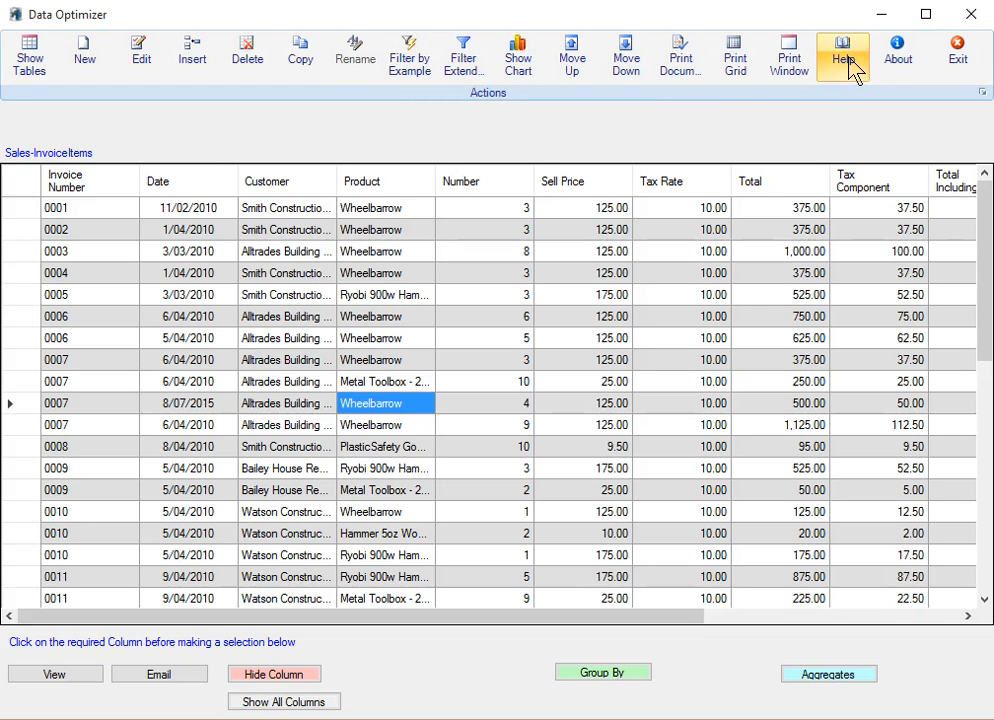
# Open the program's About information to check the version and close it.
pyautogui.click(899, 62)
pyautogui.moveTo(107, 324); pyautogui.dragTo(355, 284)
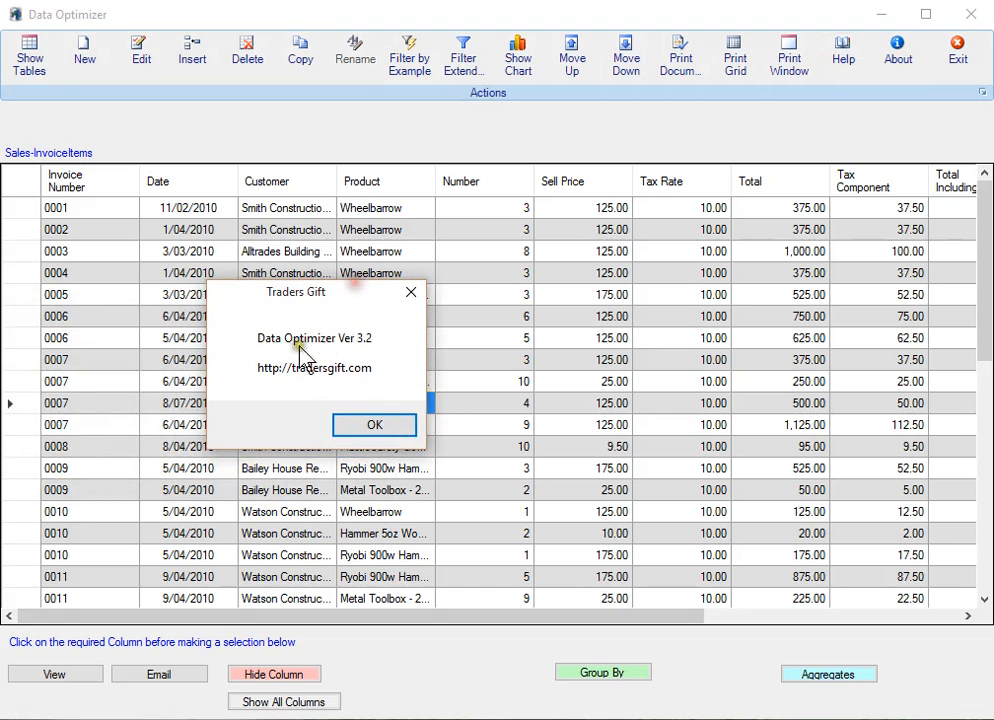
pyautogui.click(378, 442)
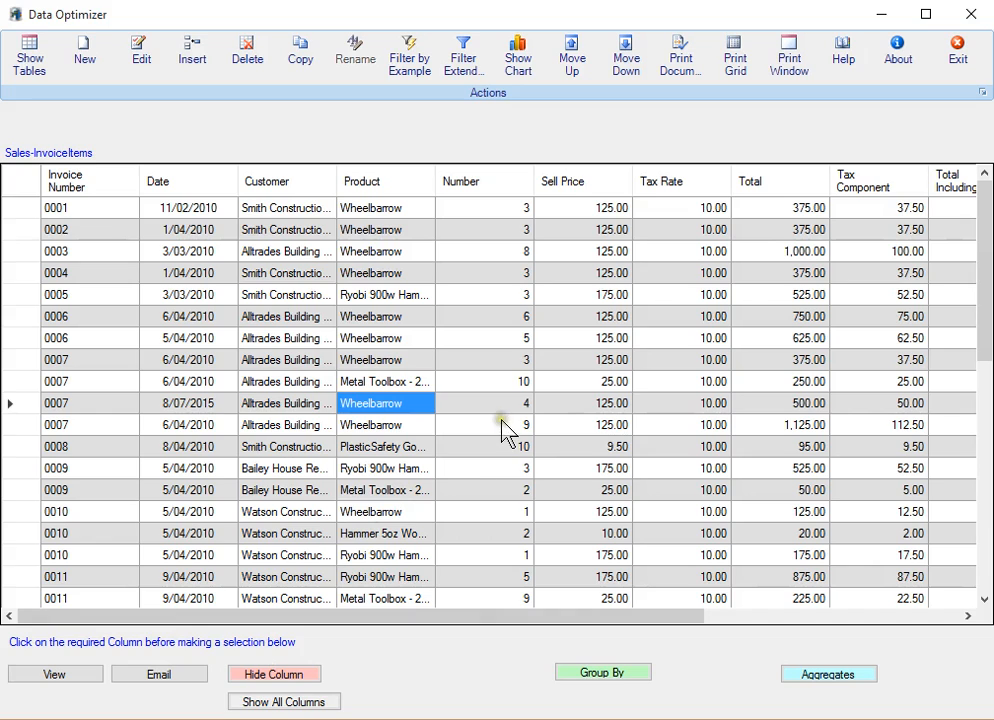
# Add an aggregates row to the table and apply the Total aggregate to the Total column.
pyautogui.click(606, 404)
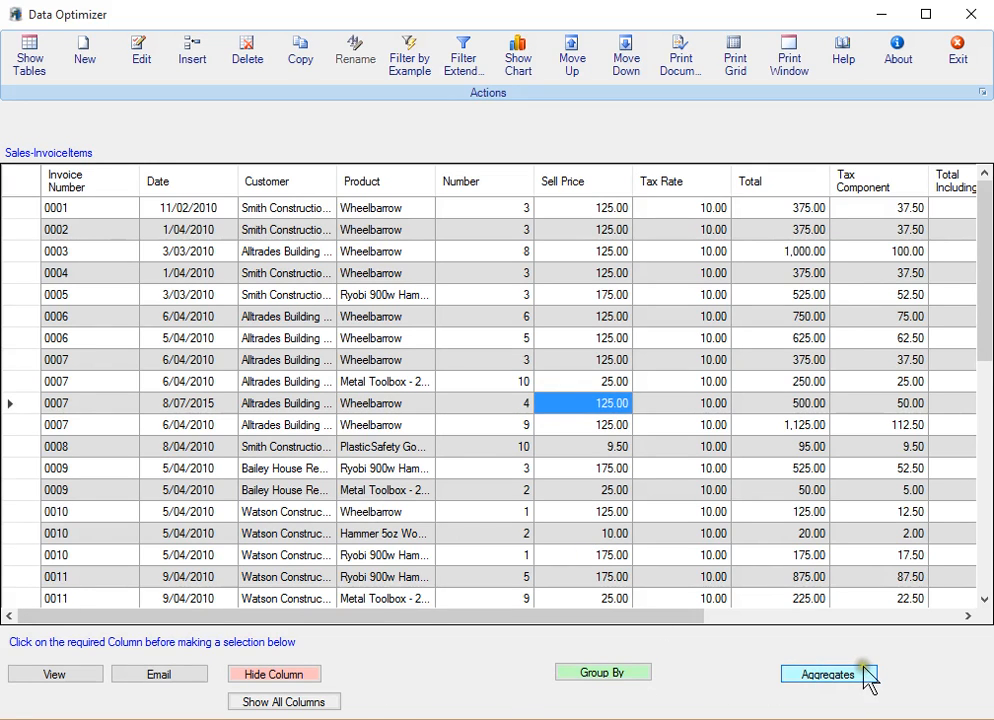
pyautogui.click(829, 679)
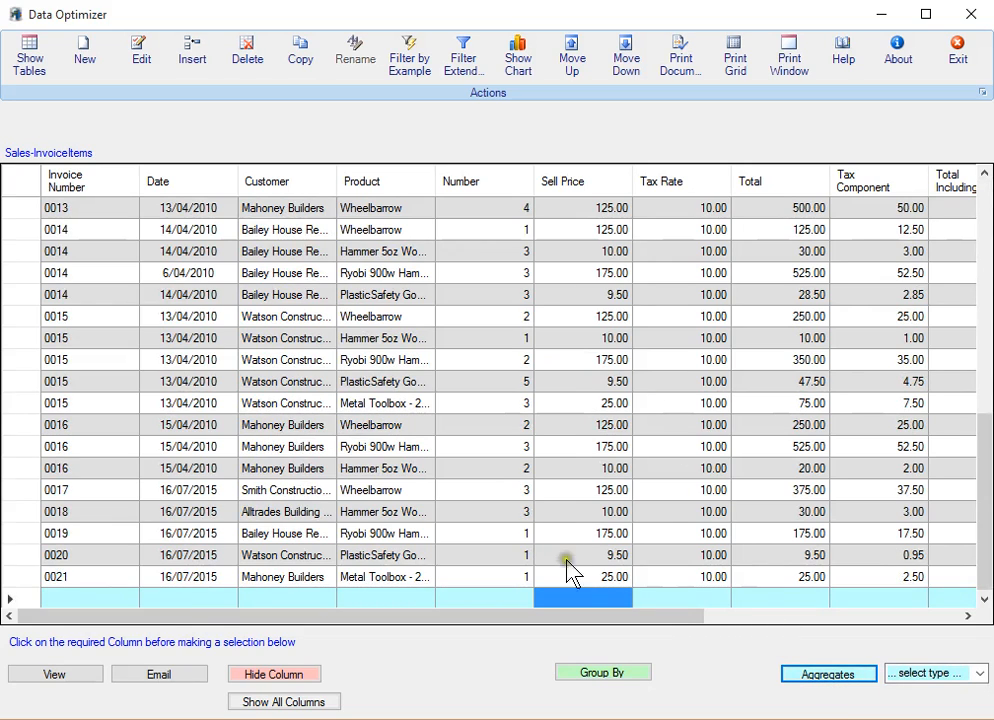
pyautogui.click(798, 576)
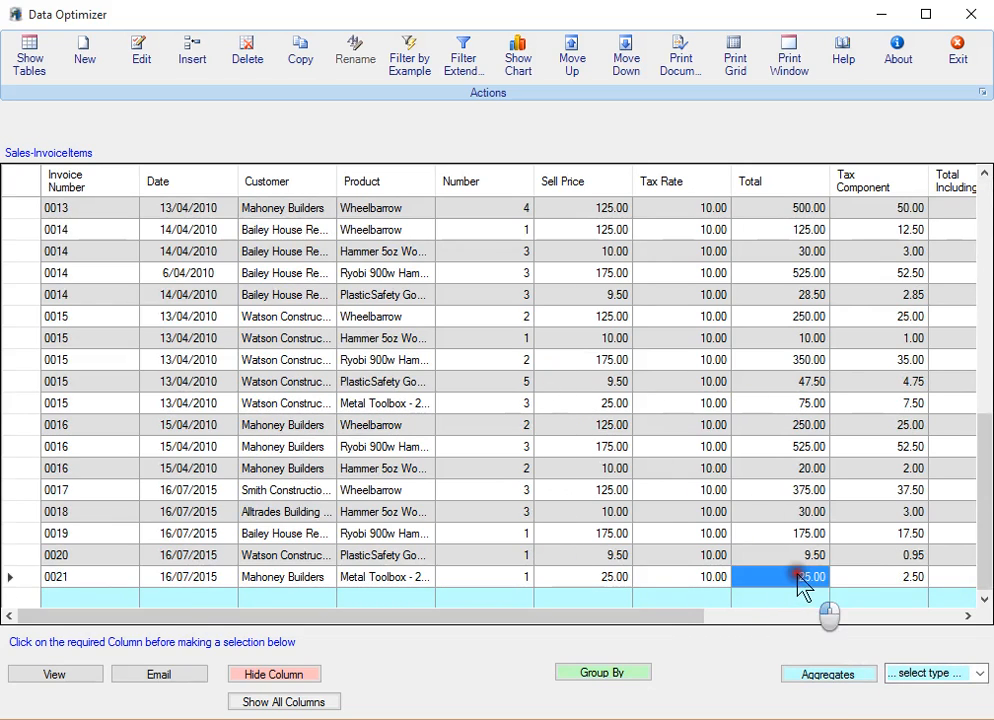
pyautogui.click(979, 674)
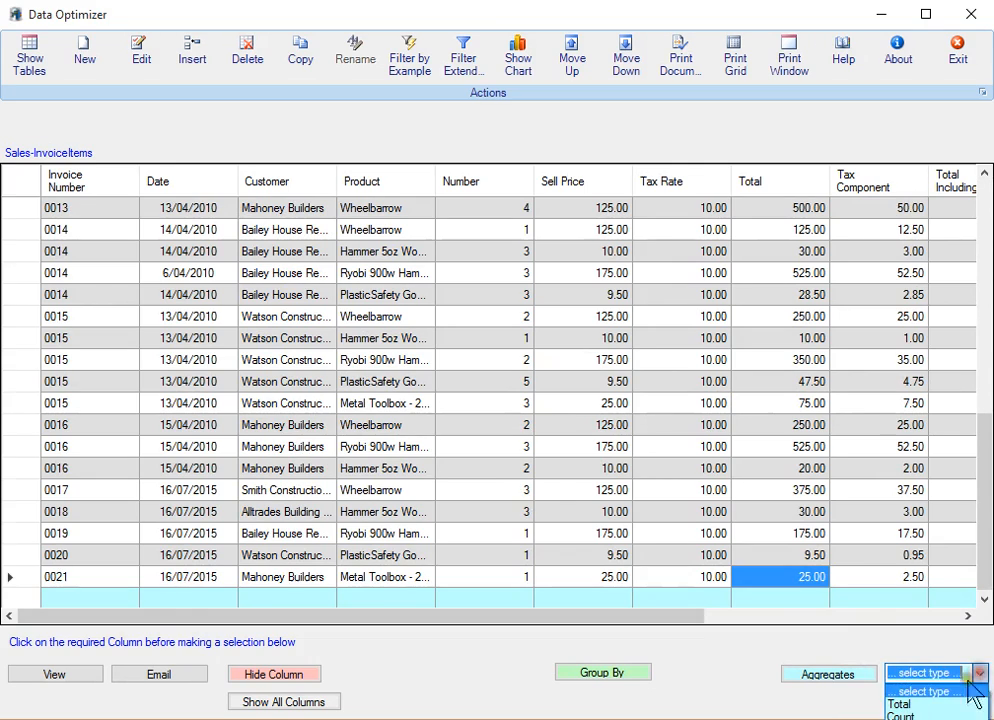
pyautogui.click(914, 704)
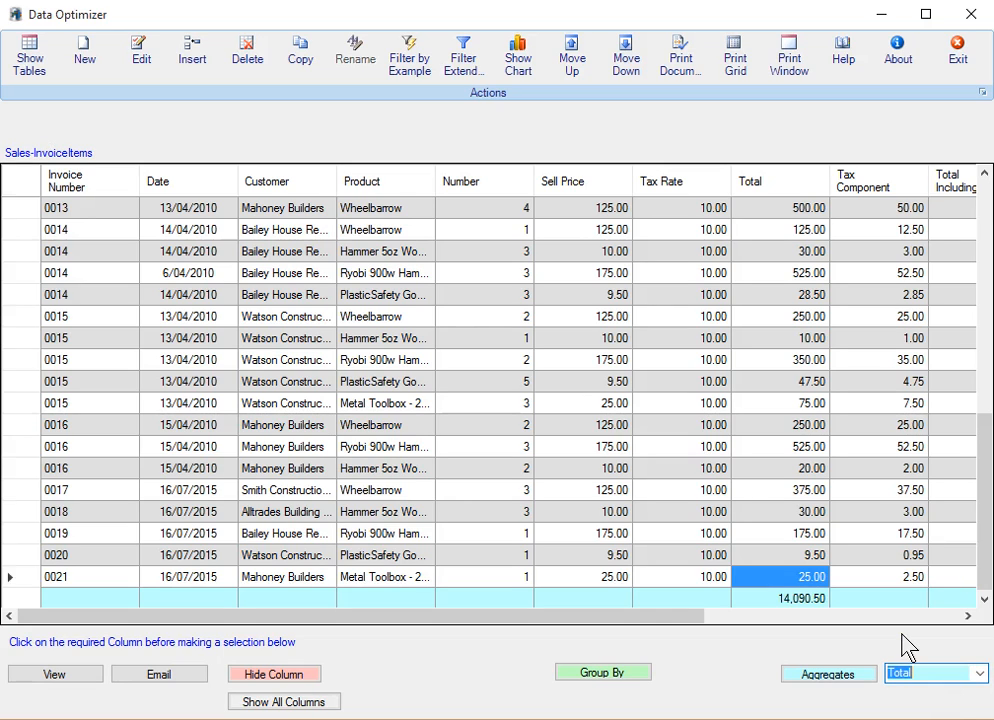
# Apply the Total aggregate to the Number column.
pyautogui.click(520, 577)
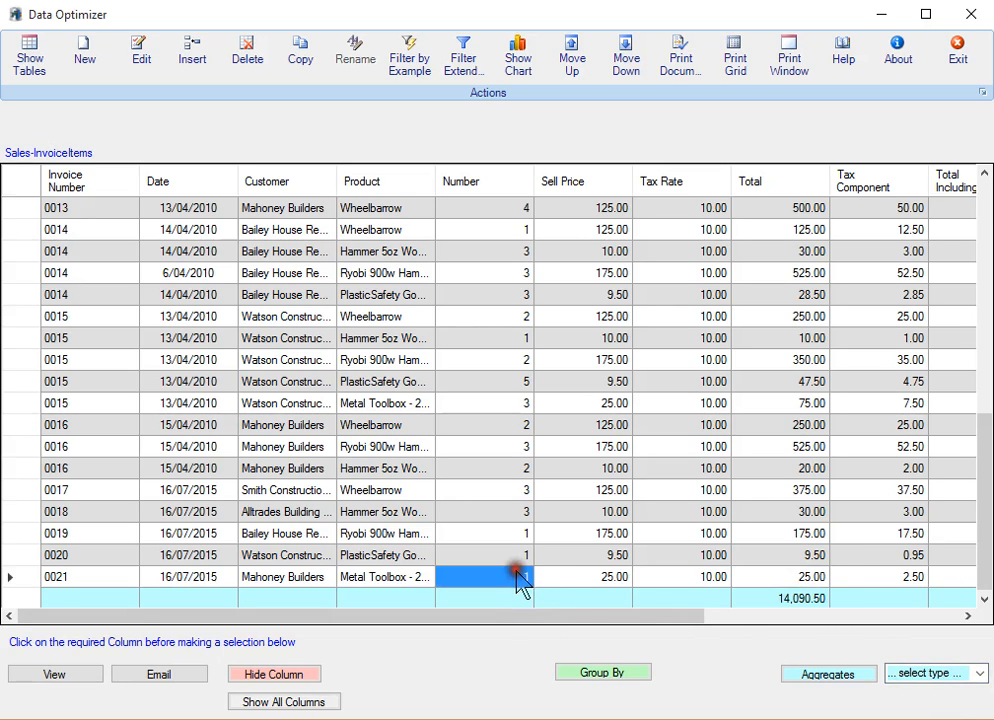
pyautogui.click(975, 674)
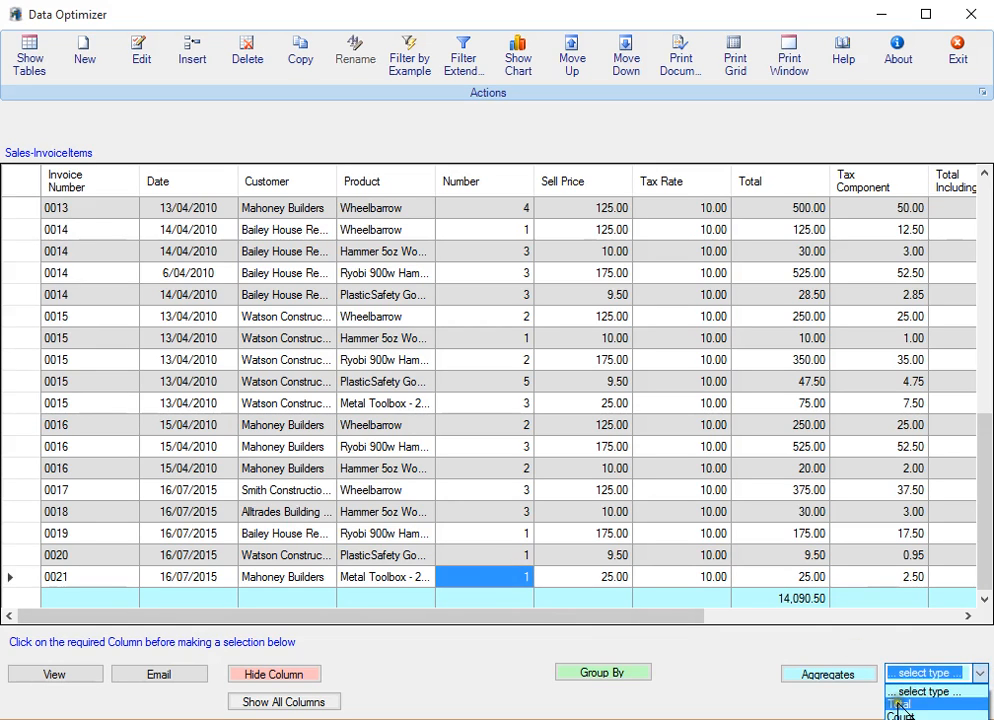
pyautogui.click(905, 704)
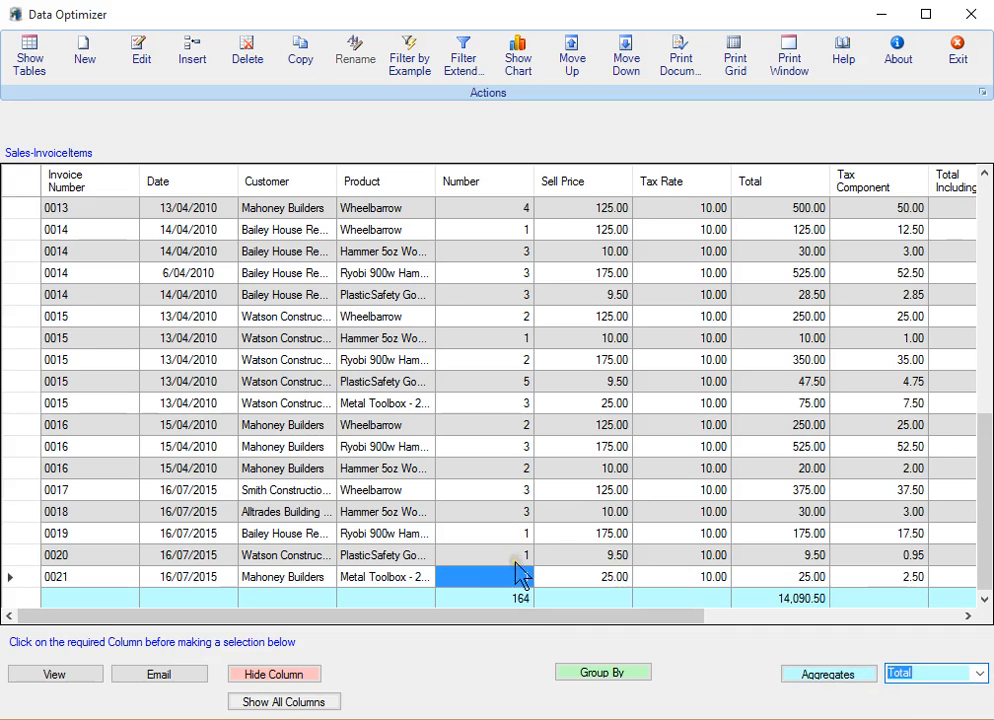
pyautogui.click(518, 598)
# Group the records by Product and review each product group's subtotals.
pyautogui.click(370, 340)
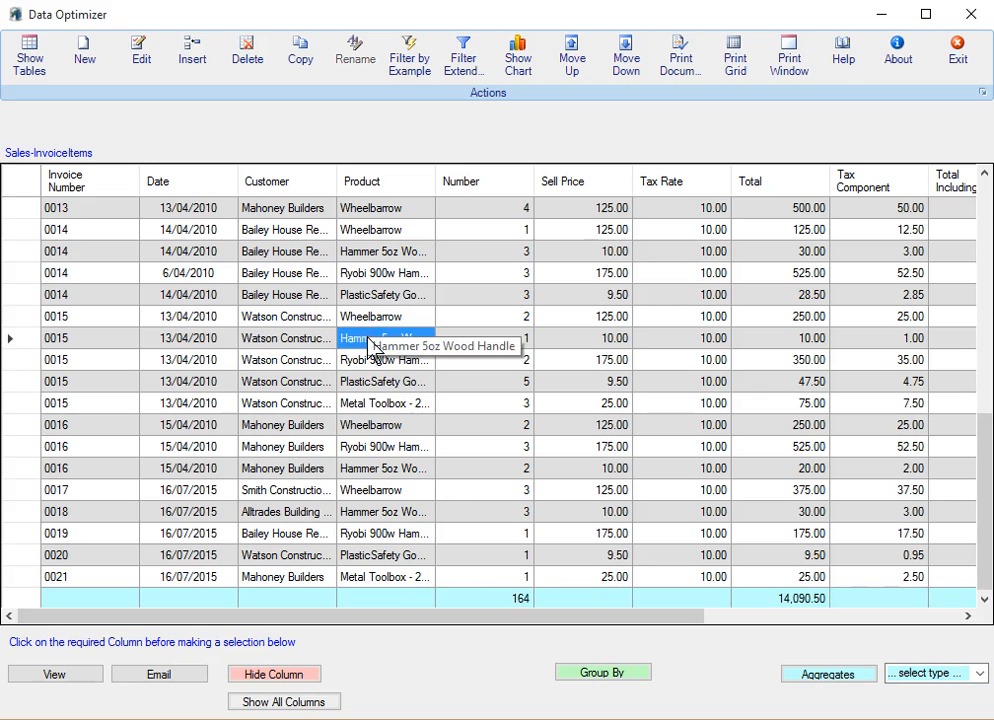
pyautogui.click(366, 446)
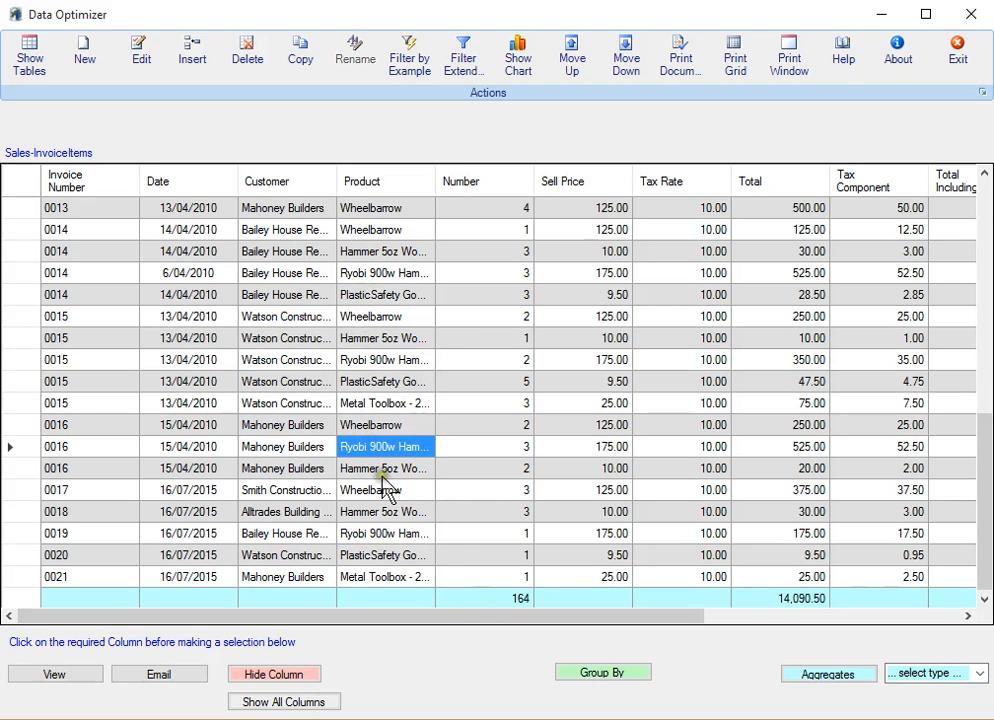
pyautogui.click(608, 673)
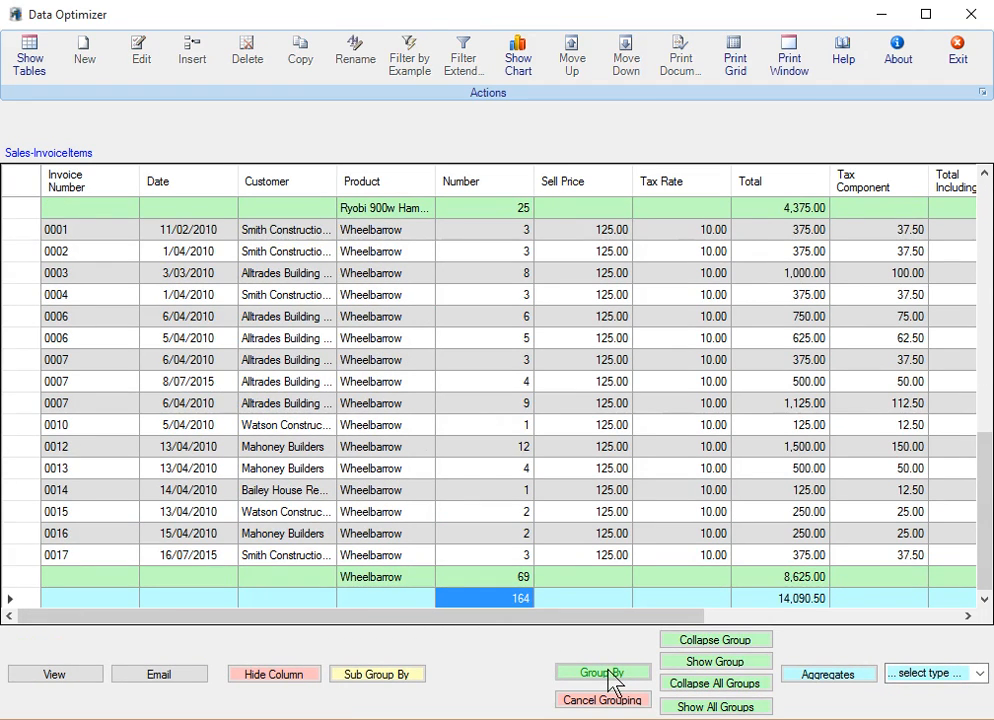
pyautogui.scroll(6, 385, 345)
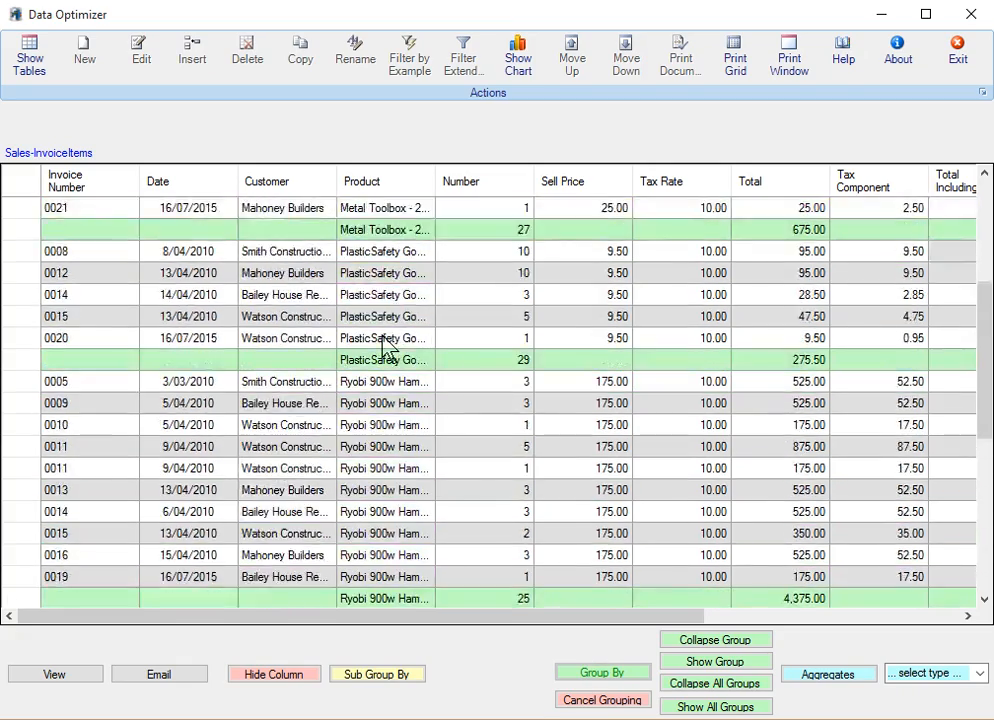
pyautogui.scroll(4, 385, 345)
pyautogui.scroll(-4, 385, 345)
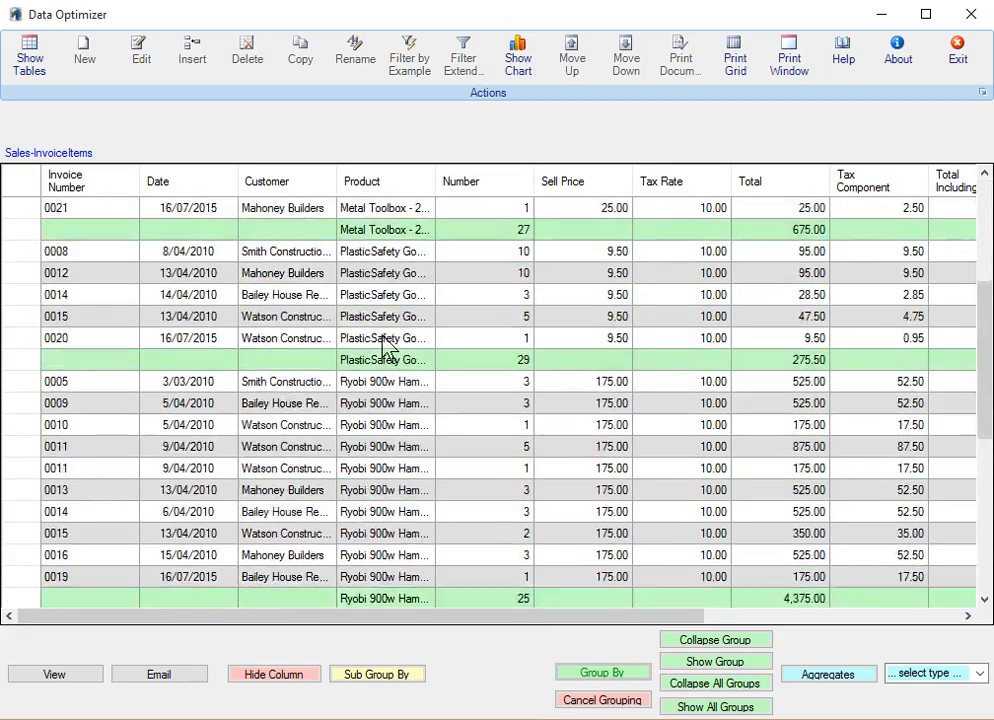
pyautogui.scroll(-3, 385, 345)
pyautogui.scroll(2, 385, 345)
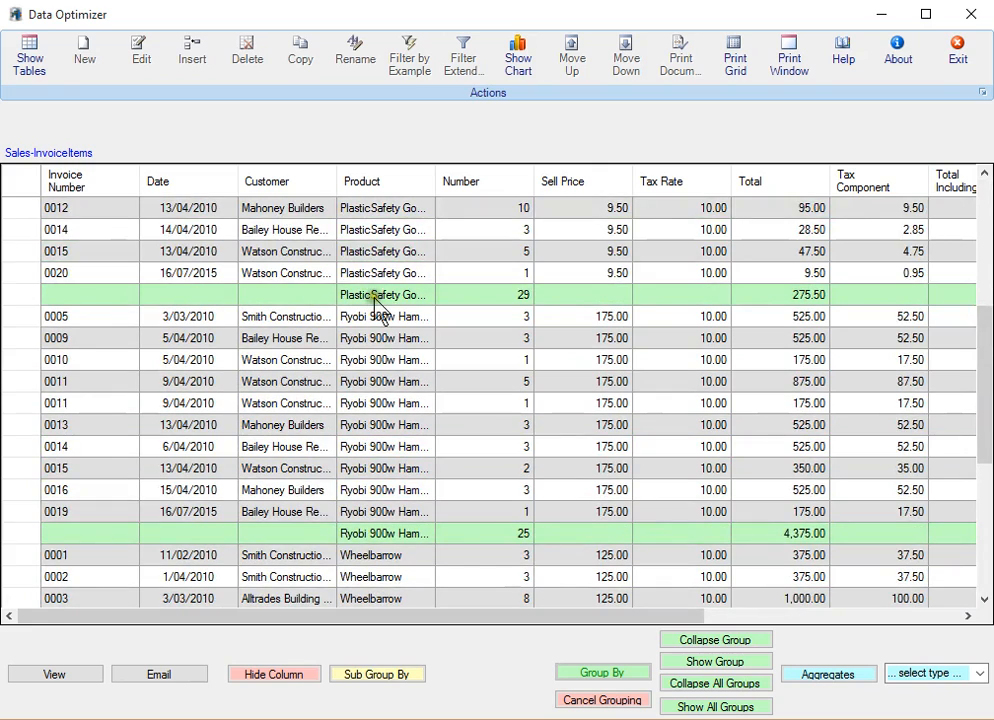
pyautogui.scroll(-4, 405, 545)
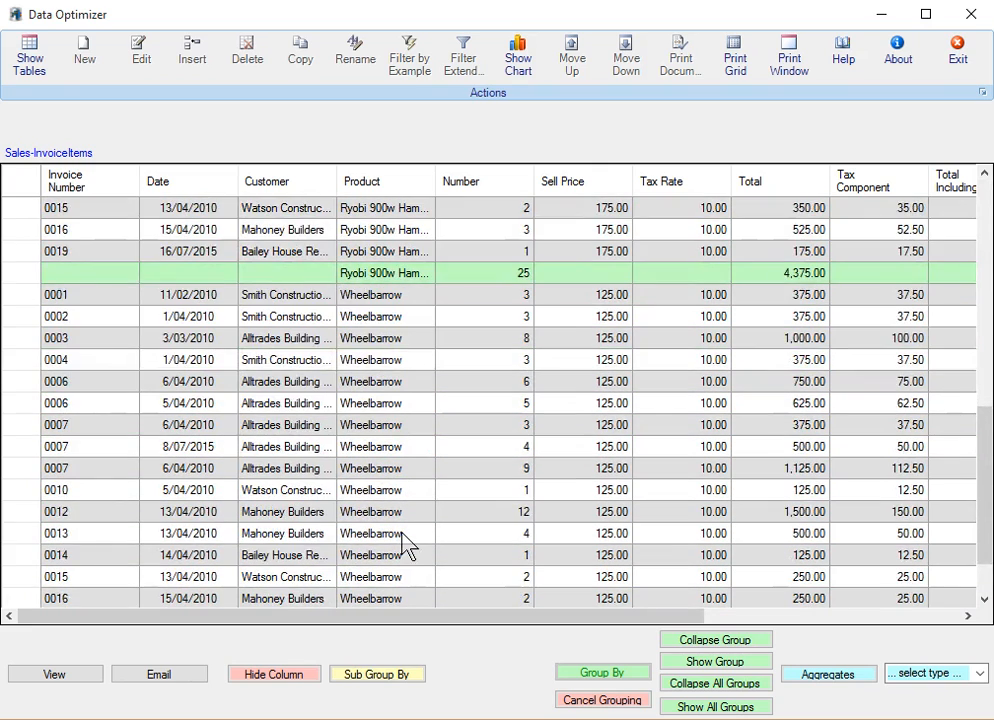
pyautogui.scroll(-1, 405, 545)
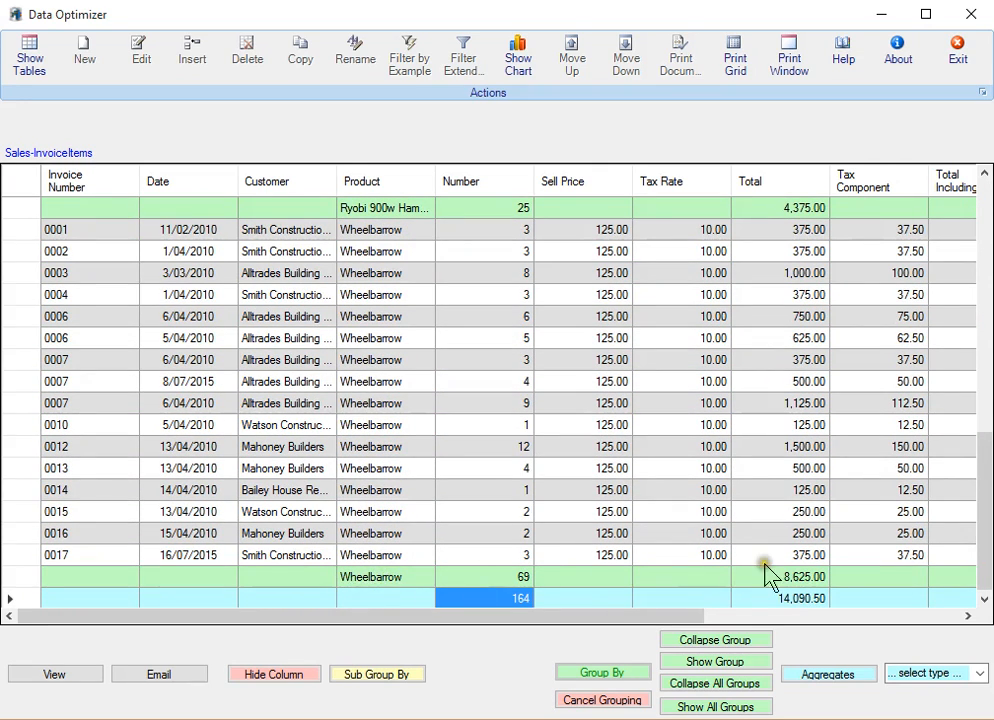
# Collapse all product groups and expand only the Metal Toolbox group.
pyautogui.click(717, 685)
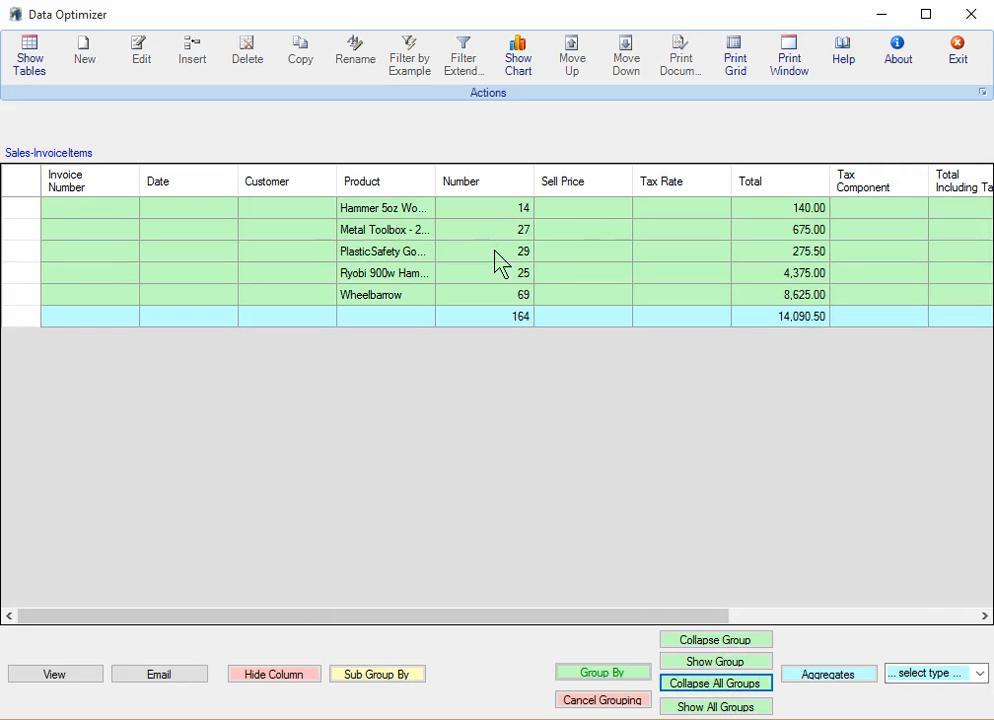
pyautogui.click(372, 230)
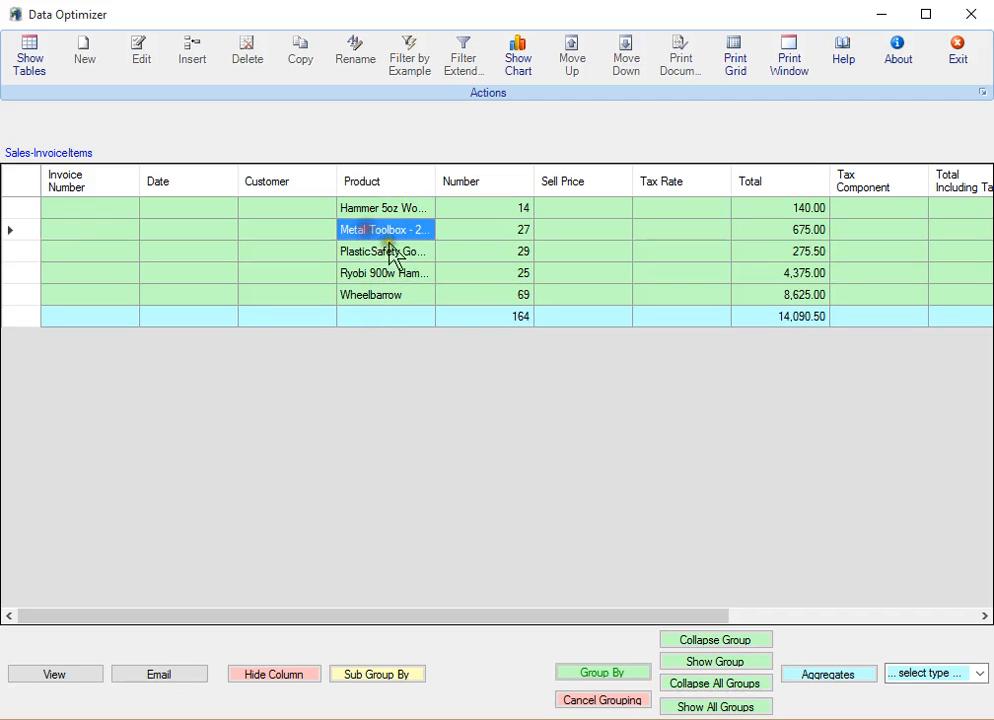
pyautogui.click(733, 664)
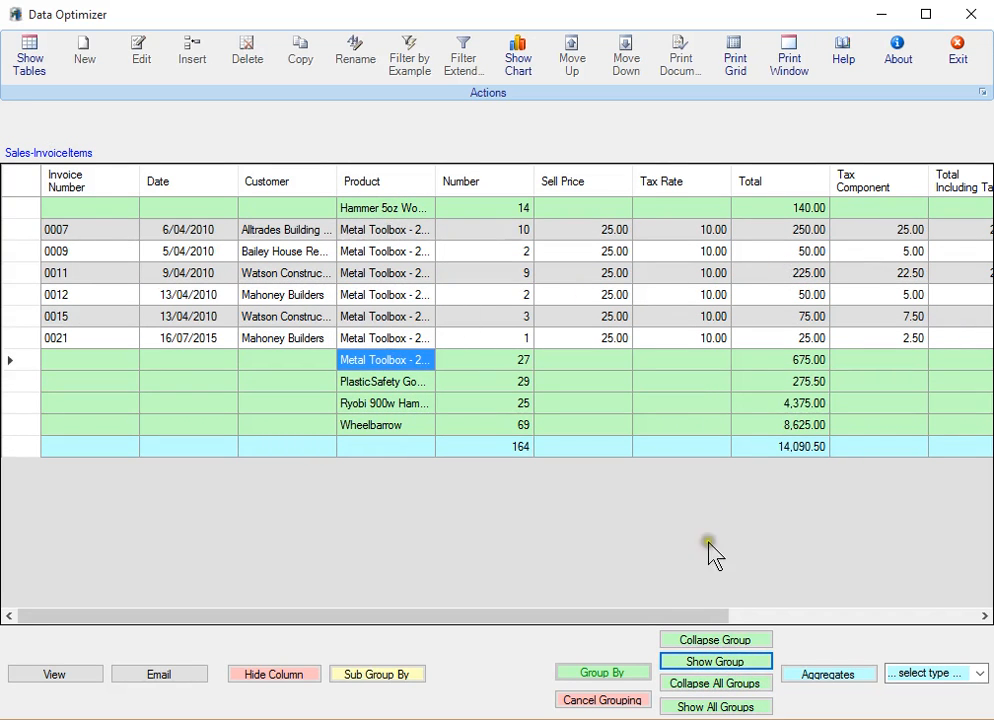
# Show the records of all groups and chart the Number subtotals by Product.
pyautogui.click(716, 707)
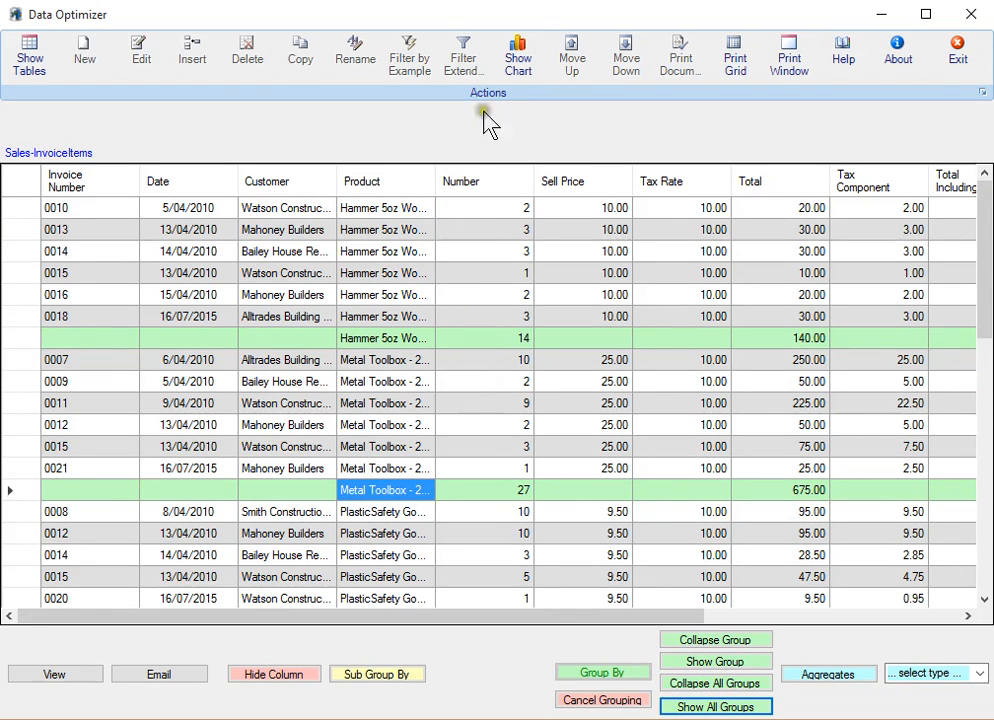
pyautogui.click(527, 62)
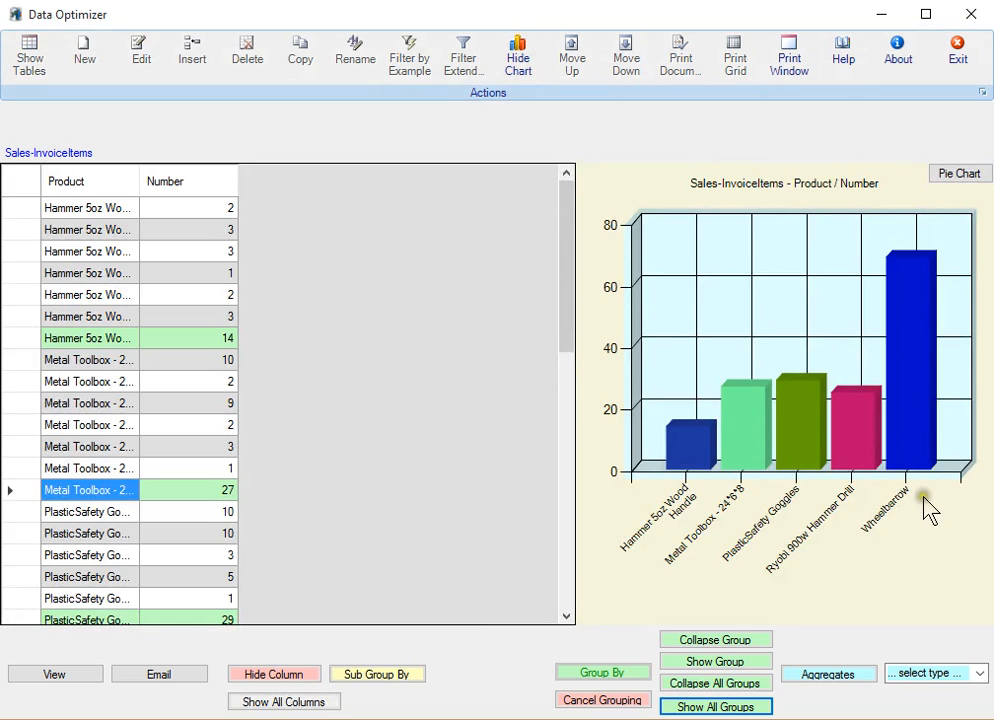
# Hide the chart and sub-group the product groups by Customer.
pyautogui.click(519, 68)
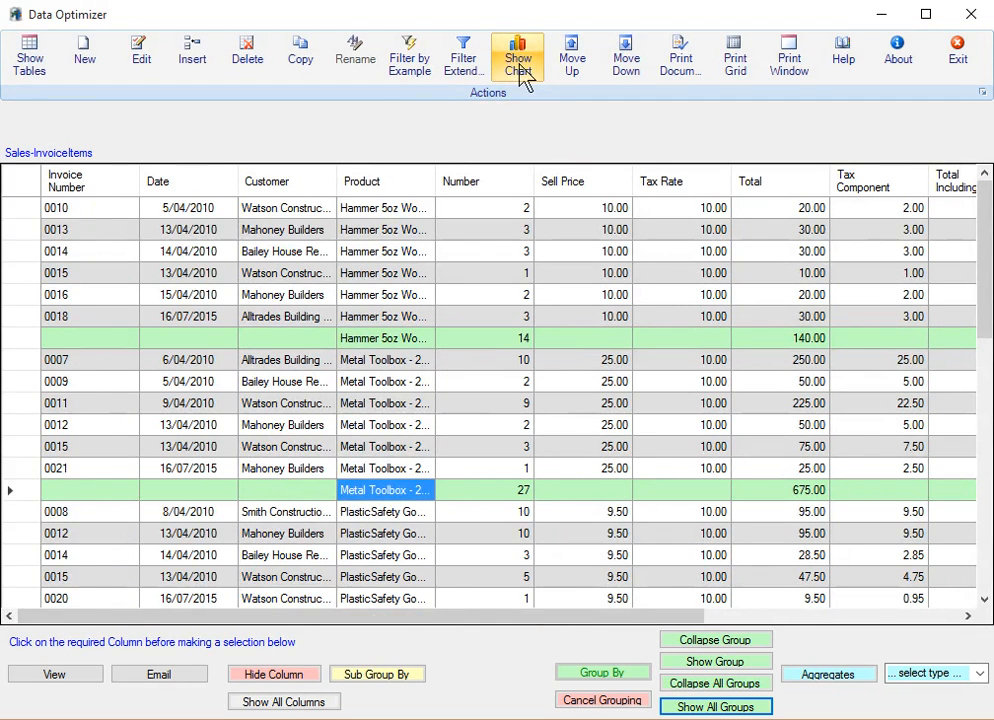
pyautogui.click(459, 235)
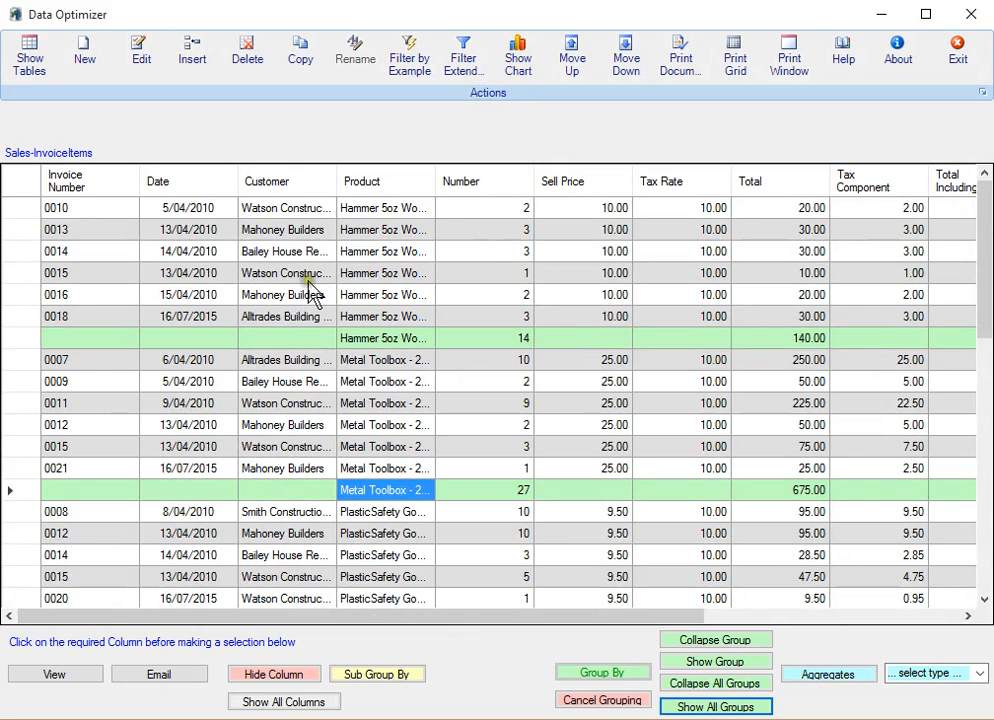
pyautogui.click(285, 277)
pyautogui.click(378, 675)
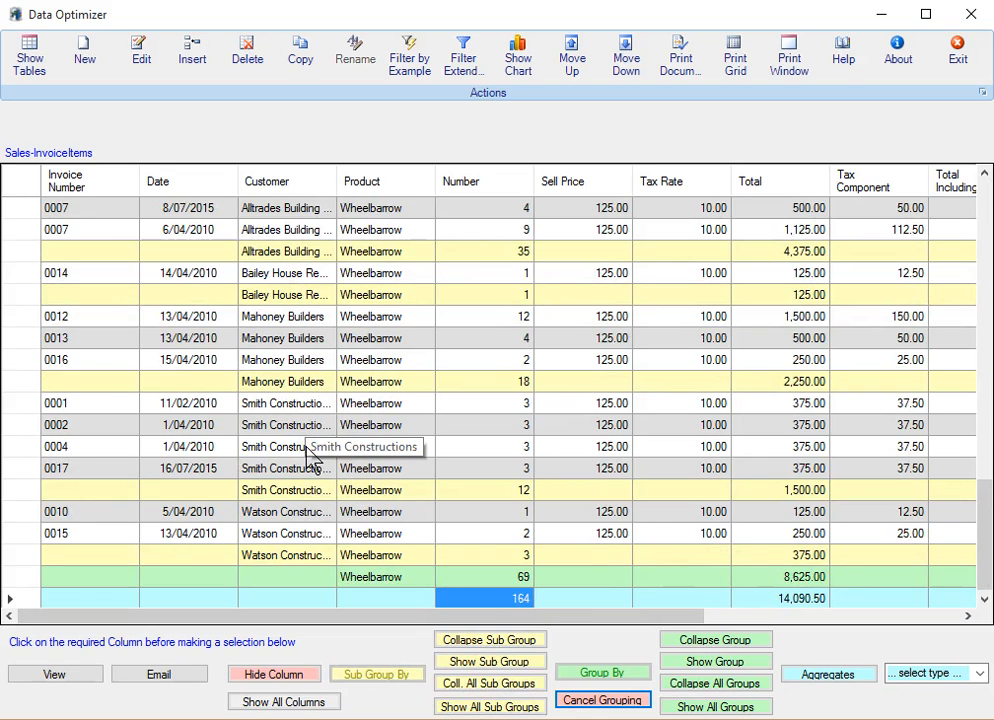
# Collapse all customer sub-groups and view the Number by Product chart of their subtotals.
pyautogui.click(494, 644)
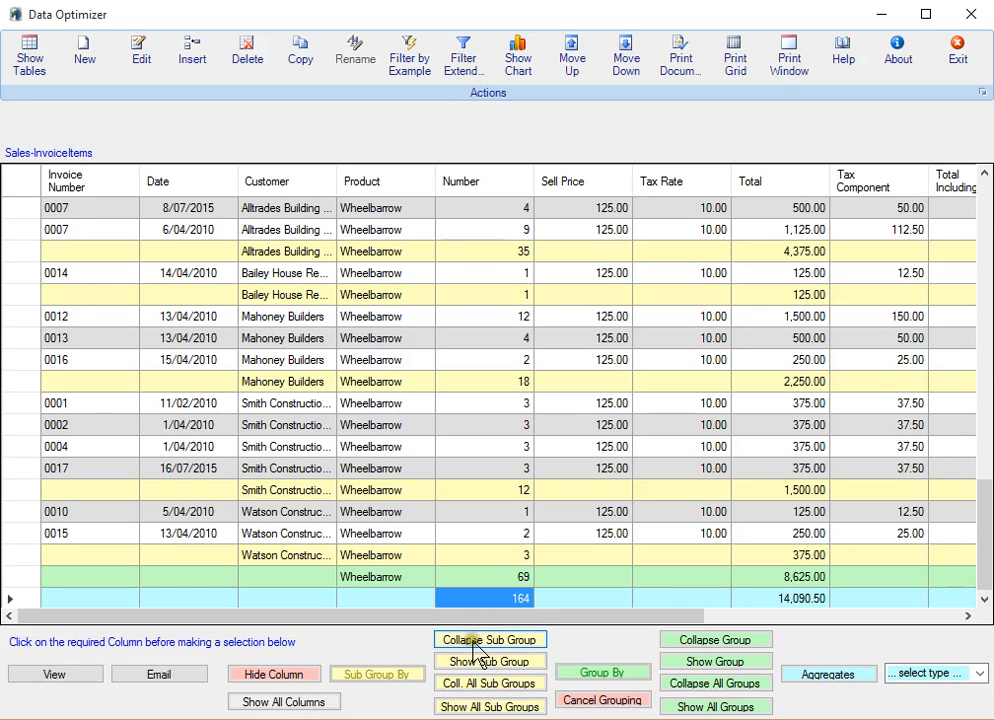
pyautogui.click(487, 686)
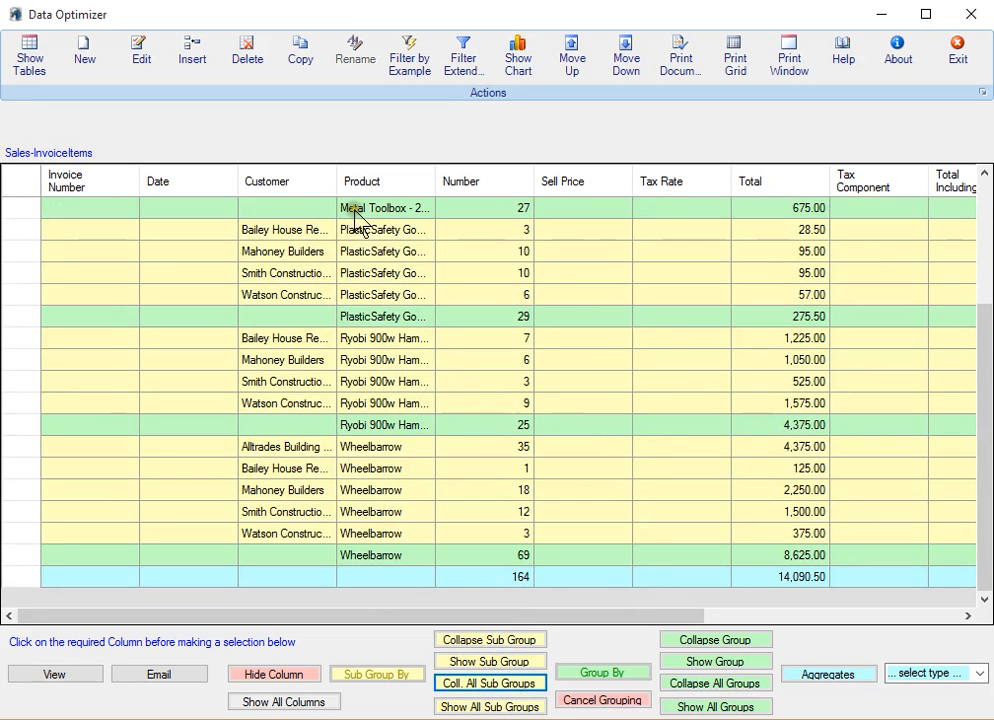
pyautogui.moveTo(983, 370); pyautogui.dragTo(983, 245)
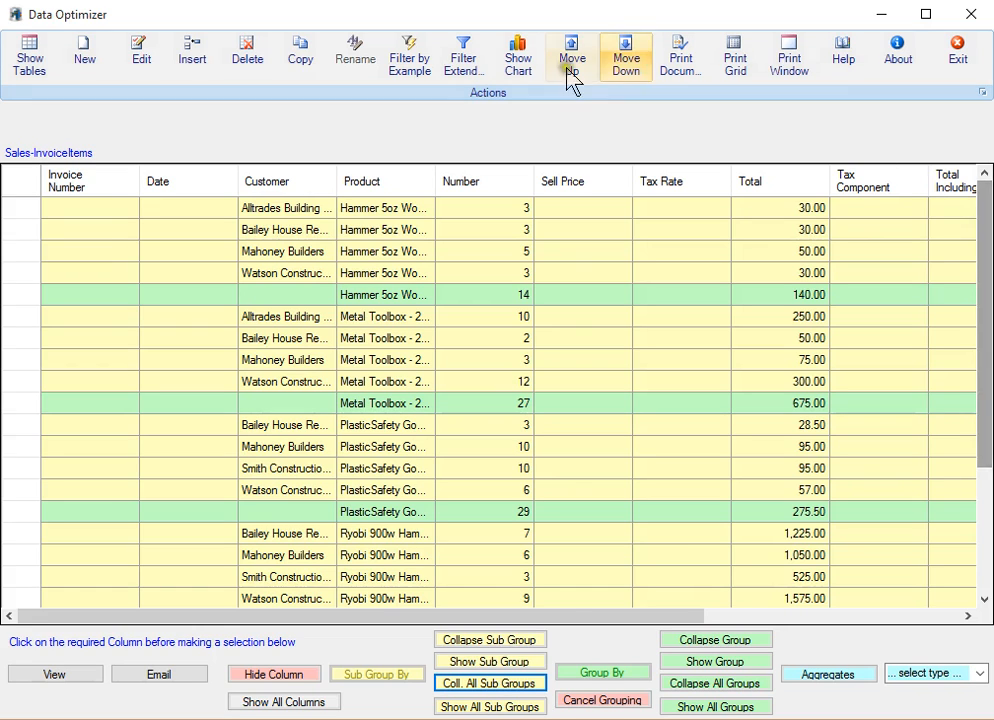
pyautogui.click(510, 68)
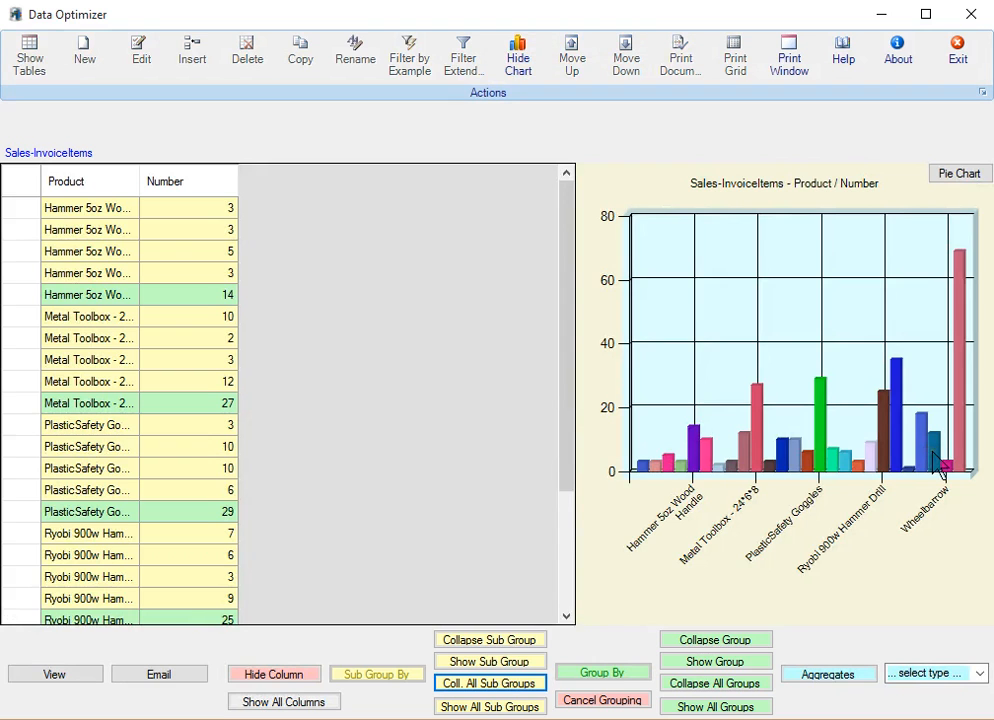
pyautogui.click(522, 72)
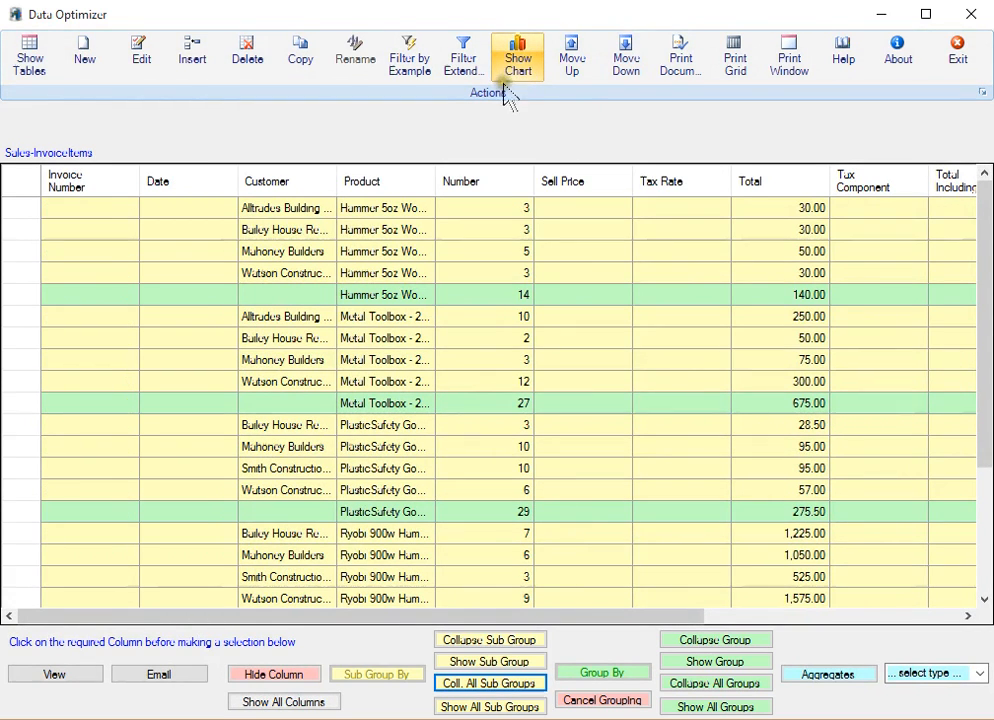
# Cancel the grouping of the Sales-InvoiceItems records.
pyautogui.click(604, 701)
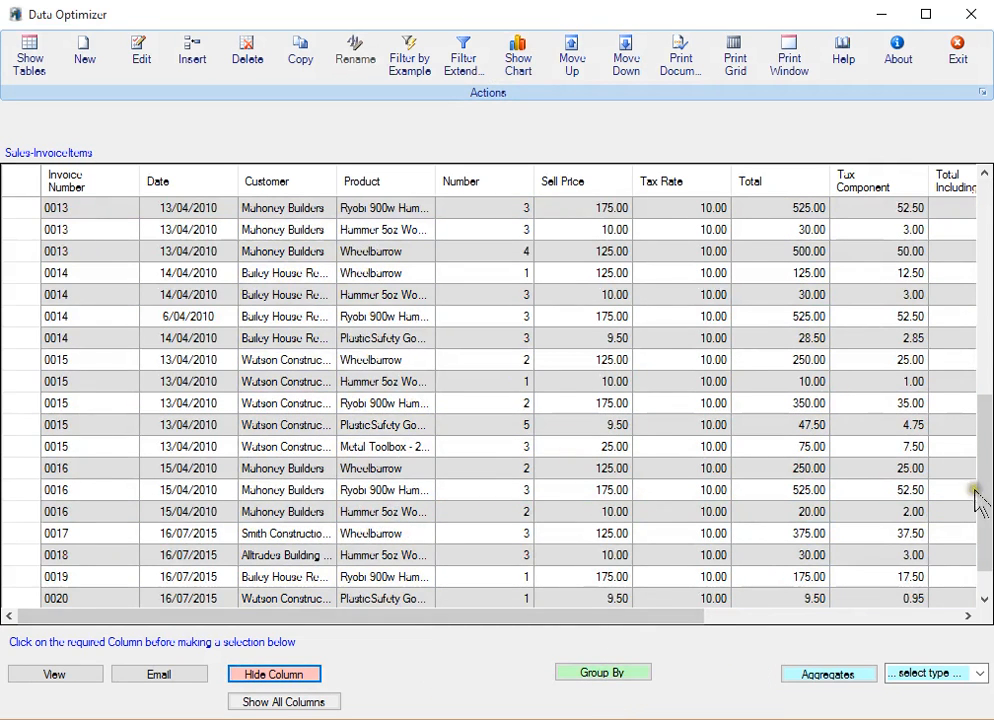
pyautogui.moveTo(983, 508); pyautogui.dragTo(983, 530)
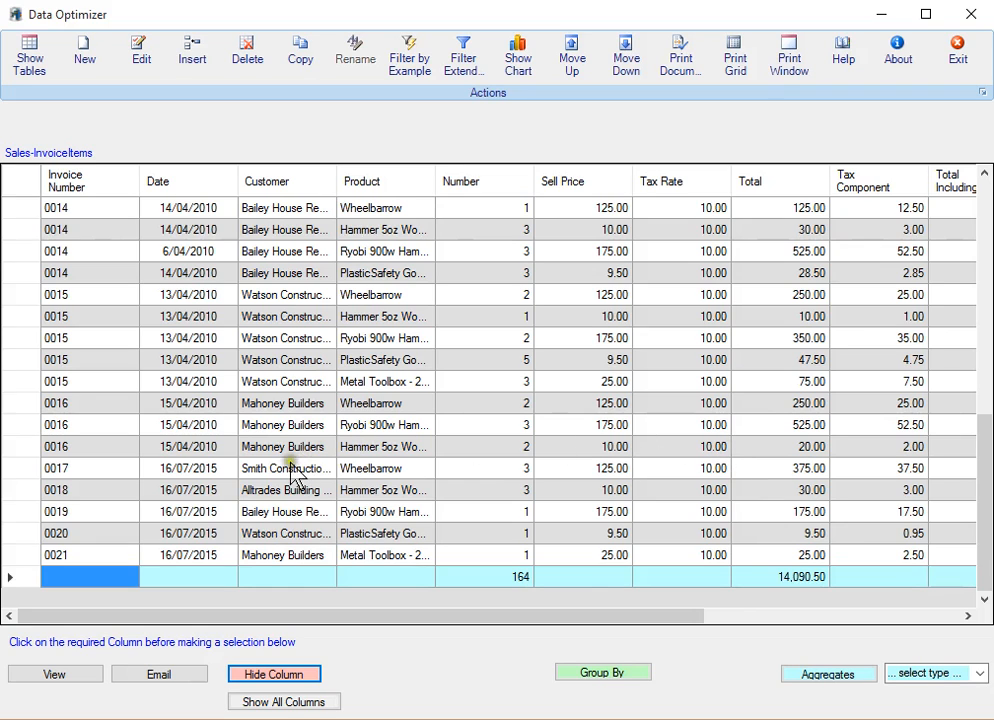
# Hide the Date, Sell Price, Cost Price and Total Including Tax columns, and restore all columns.
pyautogui.click(210, 340)
pyautogui.click(283, 676)
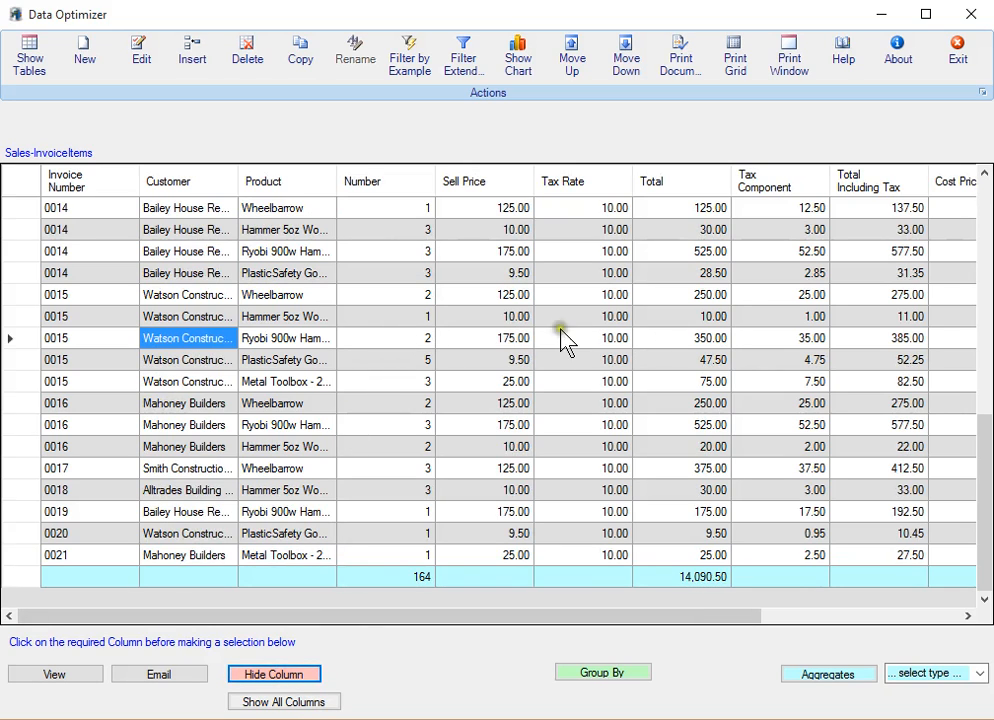
pyautogui.click(504, 340)
pyautogui.click(299, 675)
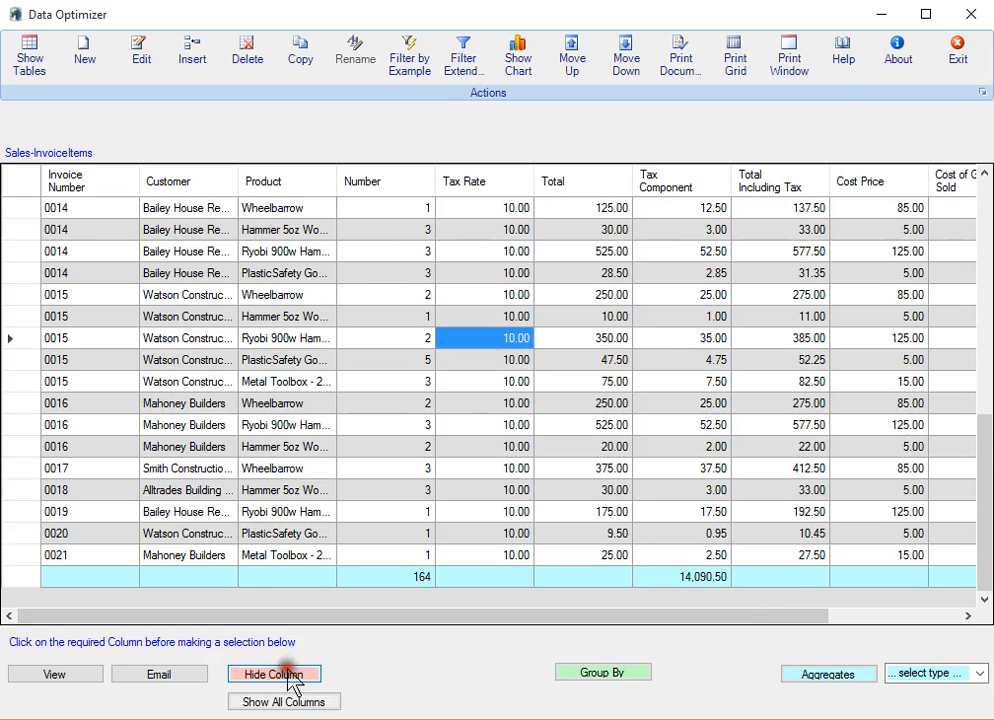
pyautogui.click(876, 338)
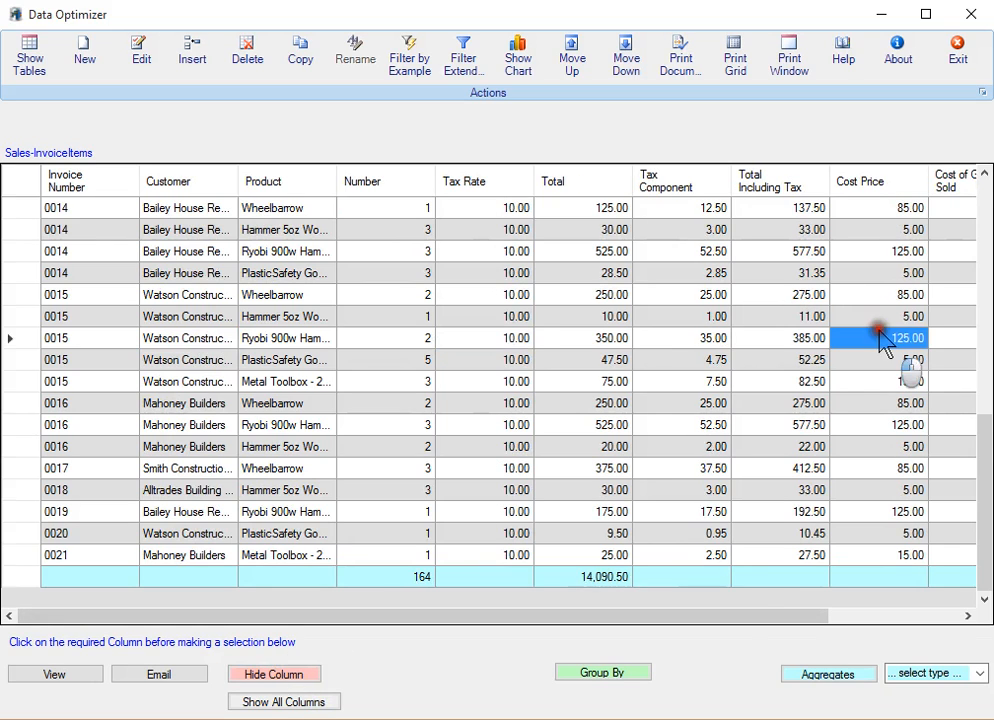
pyautogui.click(294, 675)
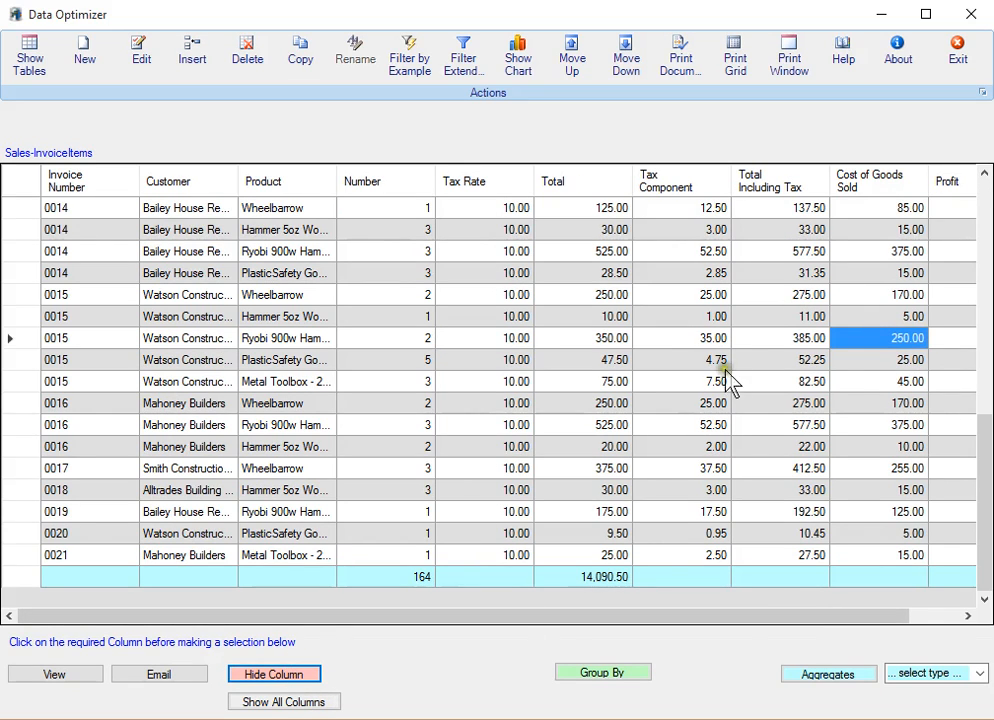
pyautogui.click(760, 338)
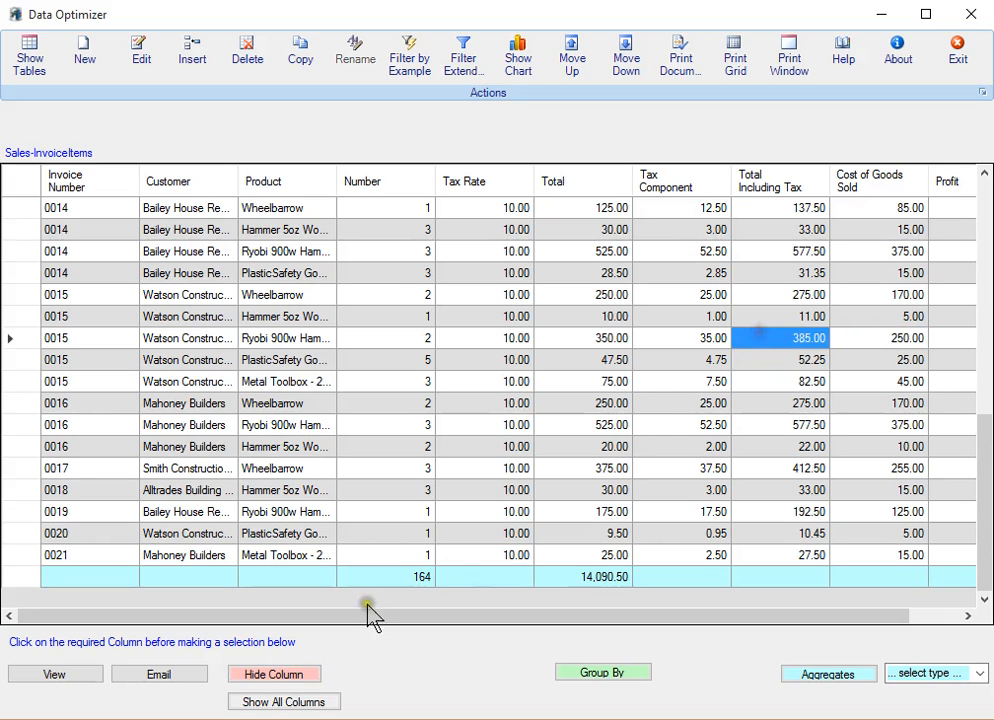
pyautogui.click(284, 677)
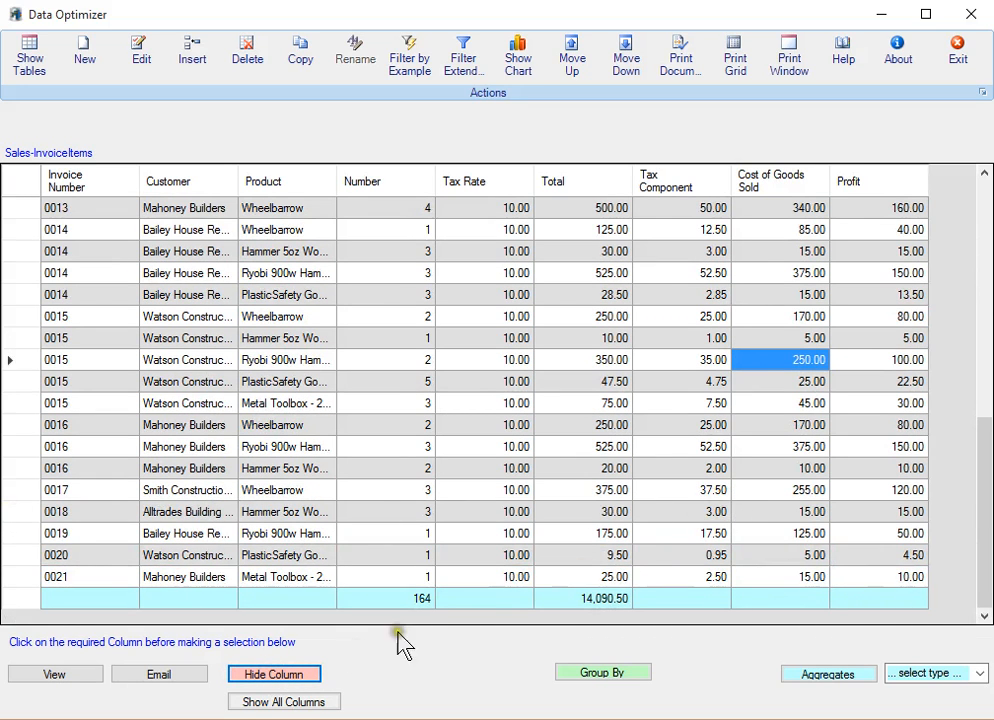
pyautogui.click(286, 702)
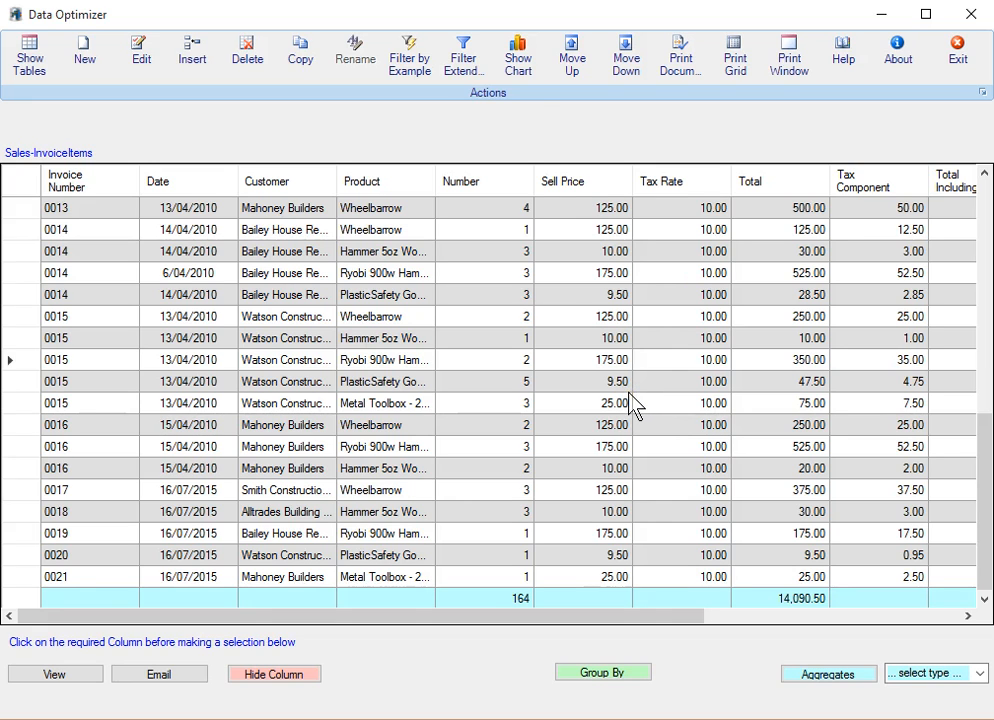
# Chart the ungrouped records' Number values by Product, show all columns beside the chart and hide the chart.
pyautogui.click(520, 60)
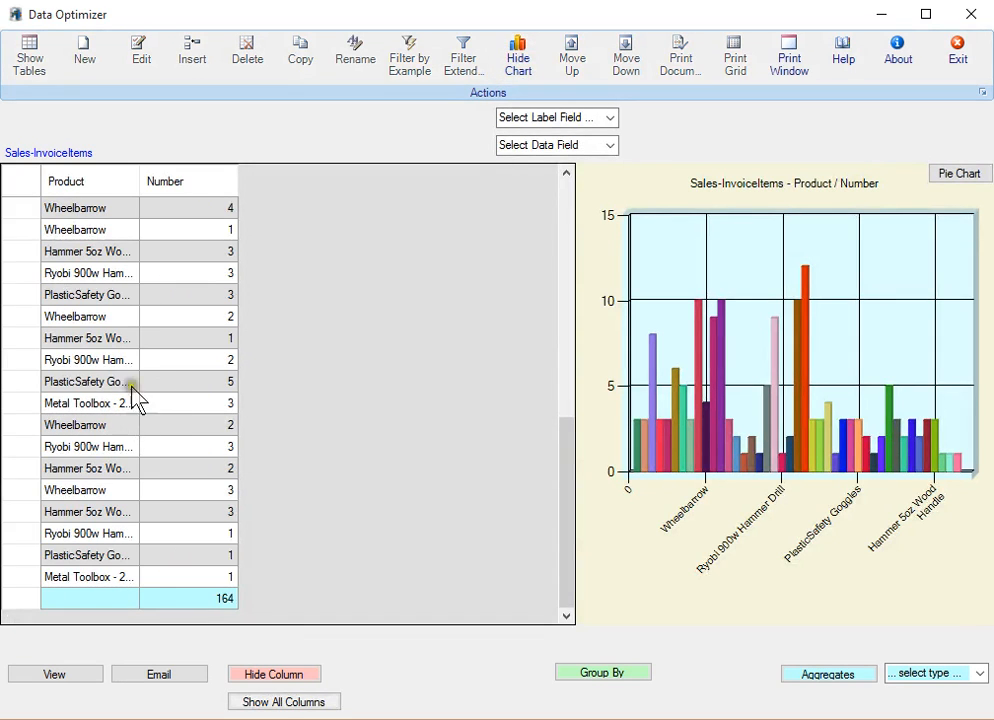
pyautogui.click(275, 706)
pyautogui.moveTo(146, 617); pyautogui.dragTo(212, 622)
pyautogui.click(518, 74)
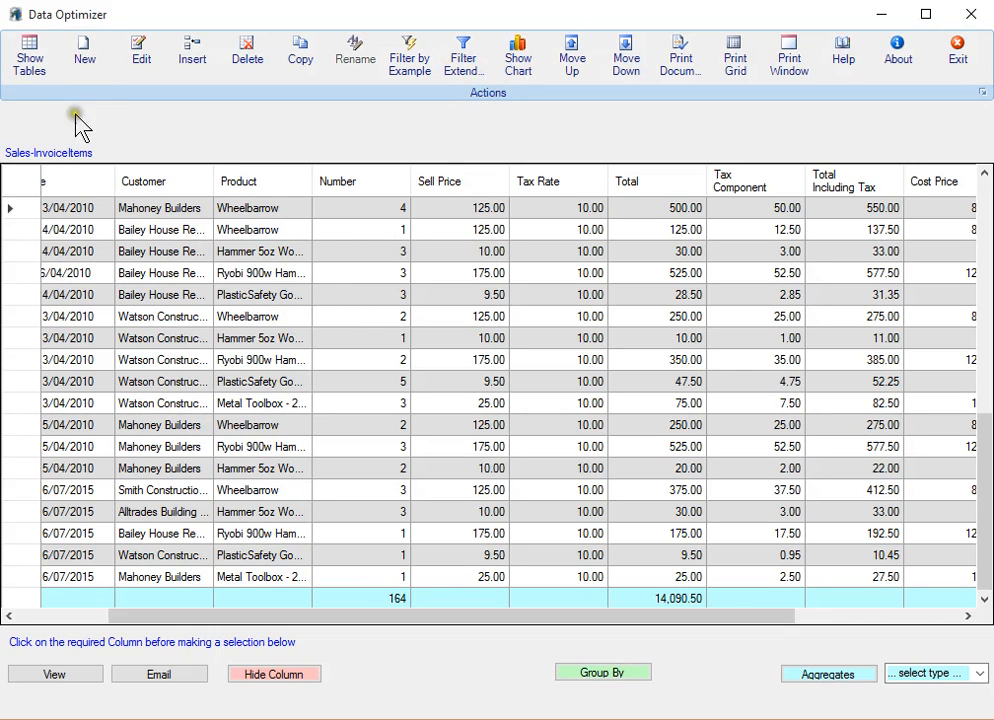
# Open the Contacts table and launch Outlook from the email address of the second contact, a construction company.
pyautogui.click(34, 66)
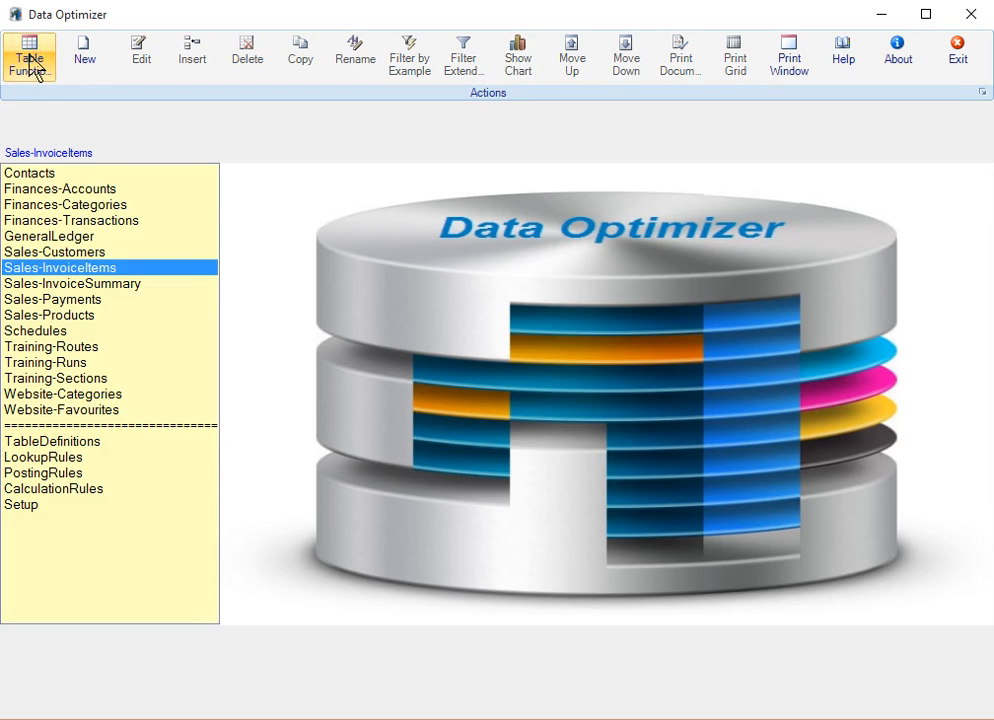
pyautogui.doubleClick(49, 174)
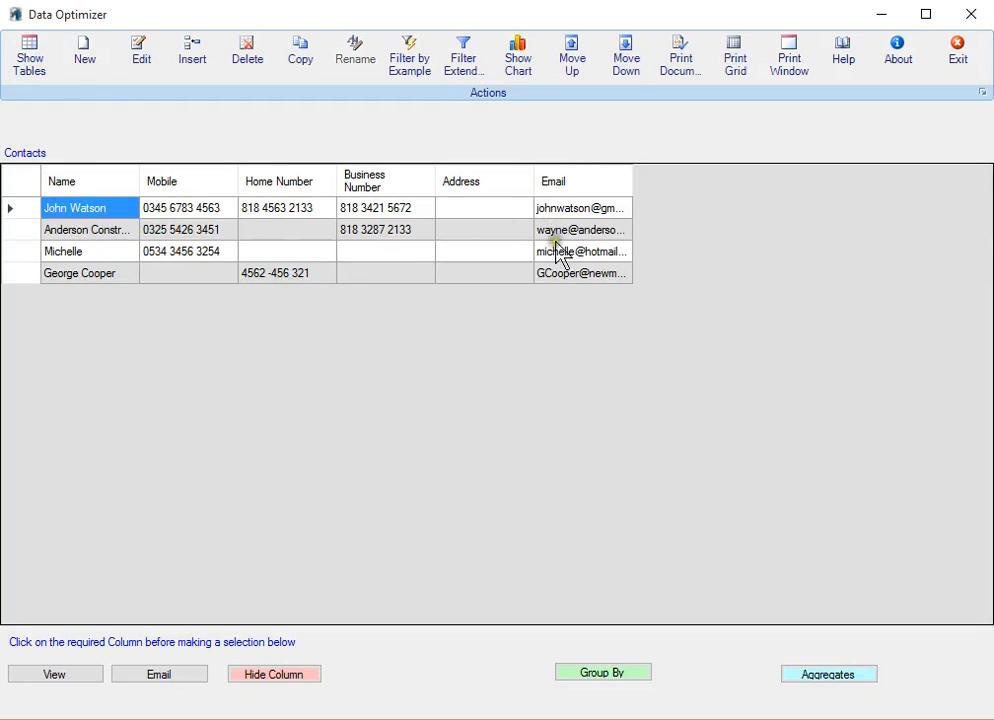
pyautogui.click(551, 231)
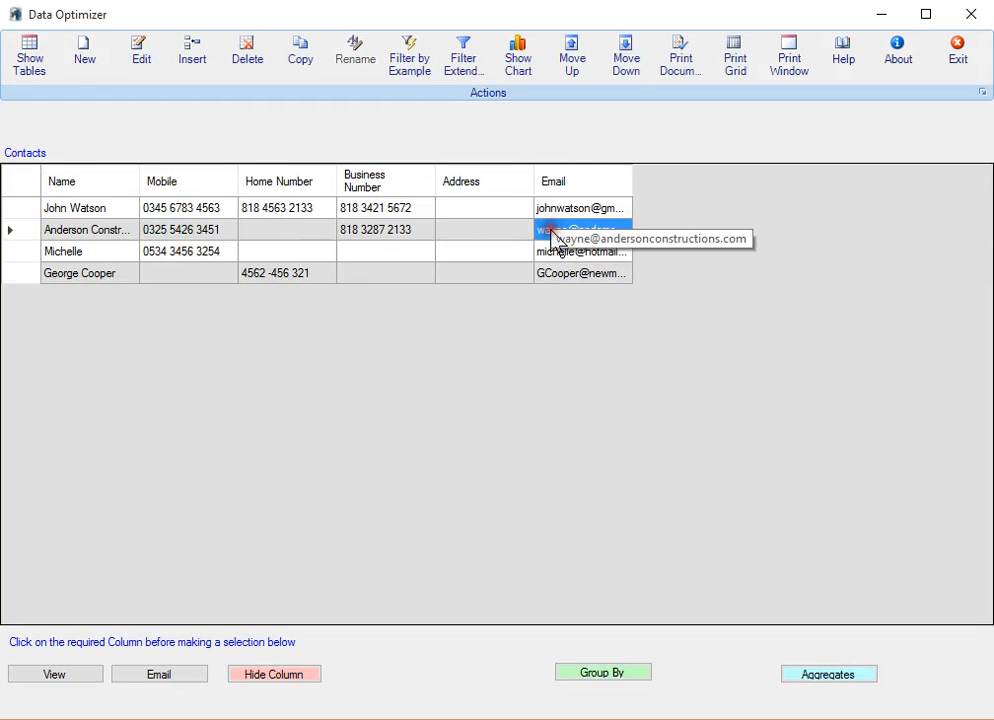
pyautogui.click(162, 675)
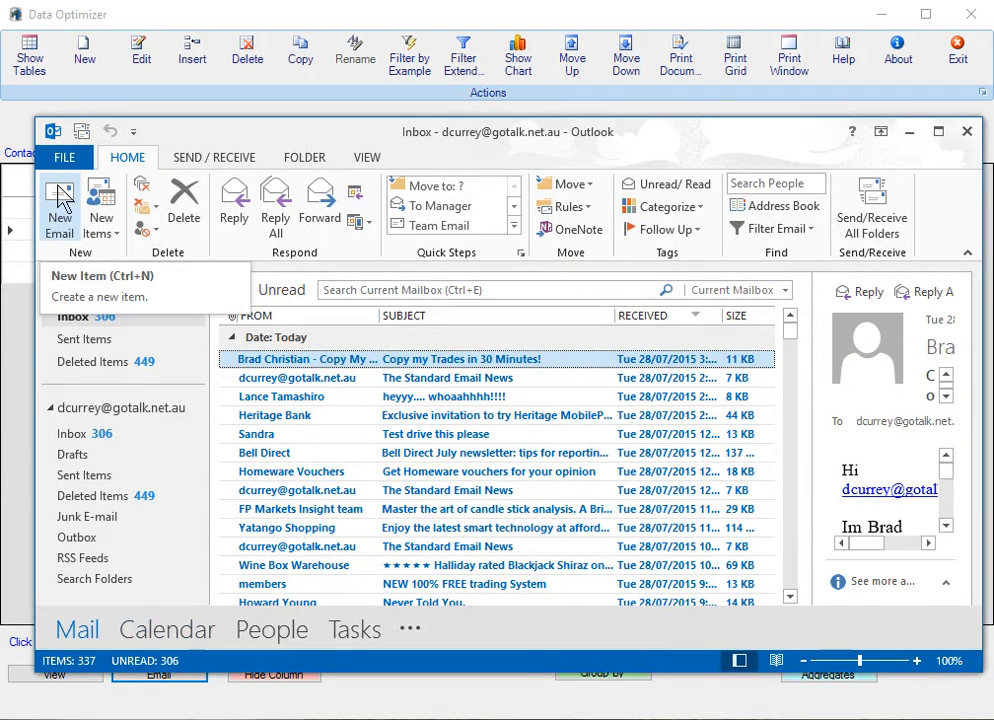
# Create a new message in Outlook and paste the contact's email address as the recipient.
pyautogui.click(60, 199)
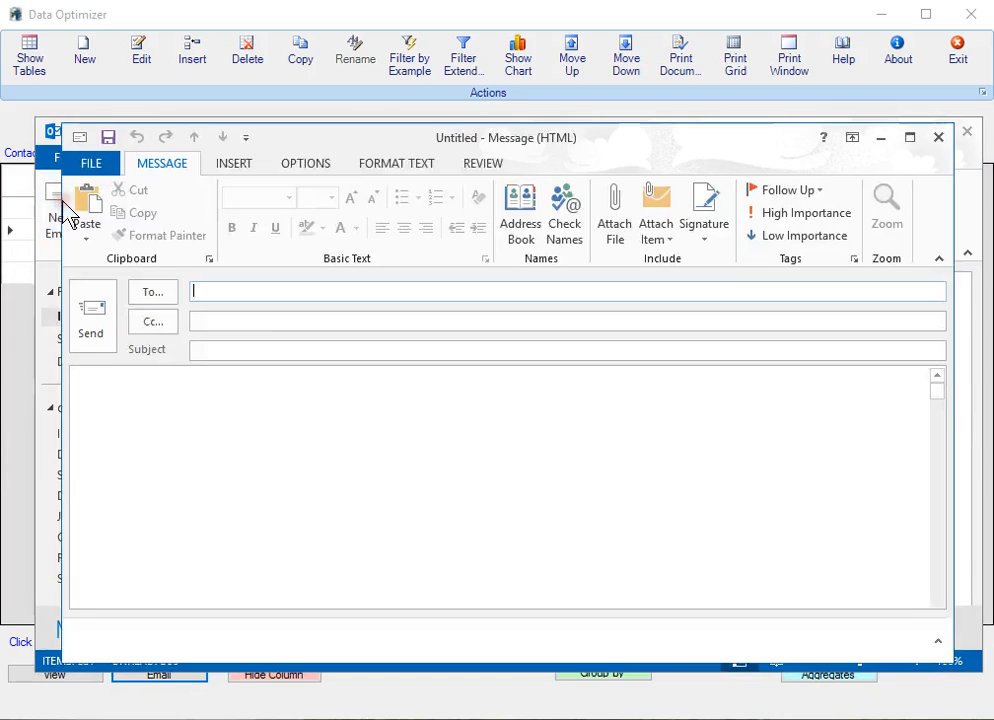
pyautogui.rightClick(201, 291)
pyautogui.click(249, 347)
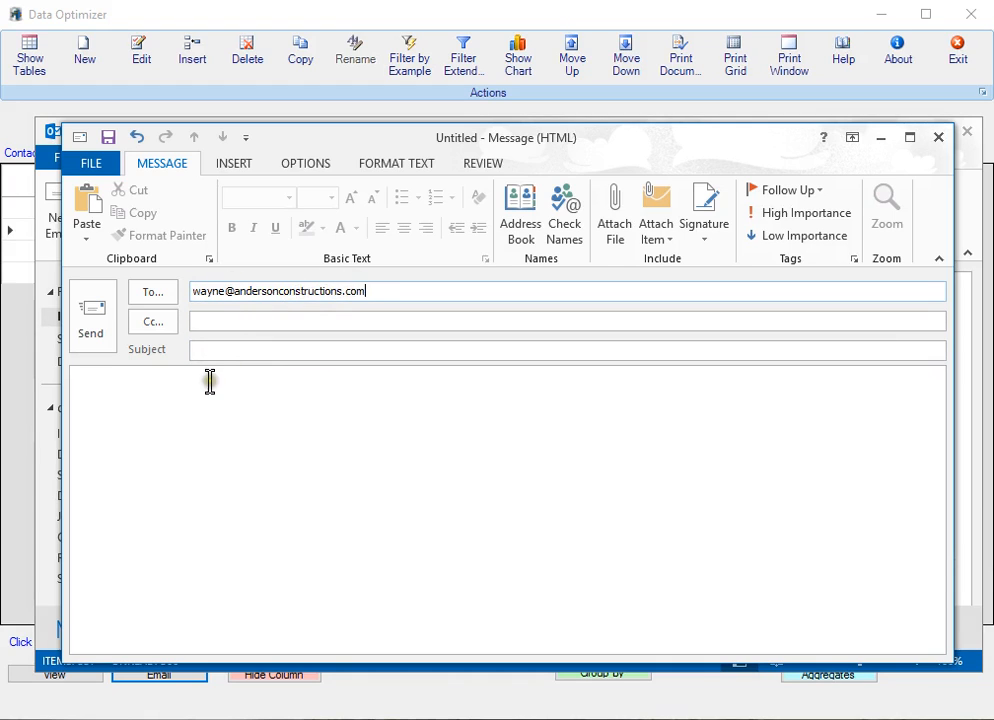
# Discard the unsent message without saving it and close Outlook to return to the Contacts table.
pyautogui.click(936, 142)
pyautogui.click(98, 435)
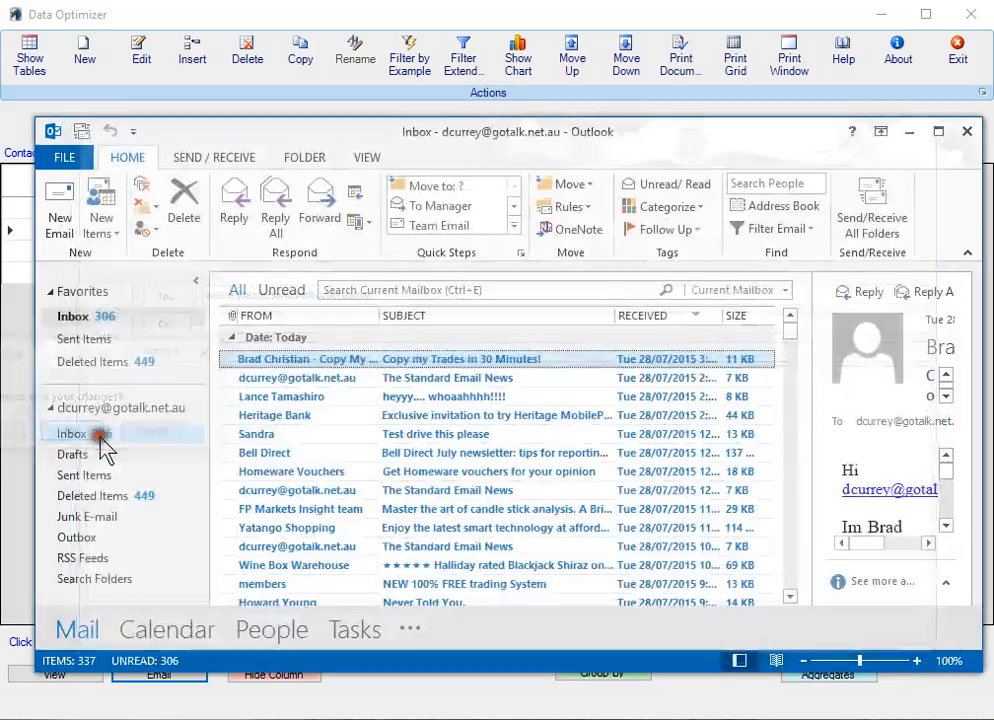
pyautogui.click(967, 131)
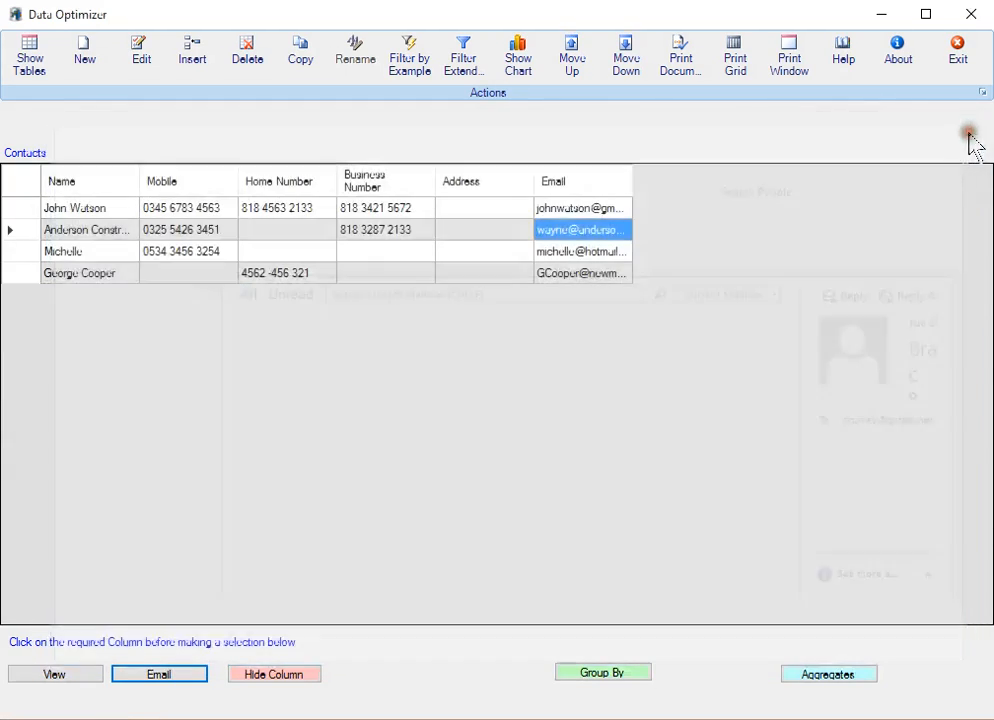
# Open the Website-Favourites table and widen the URL column to fit the full addresses.
pyautogui.click(36, 63)
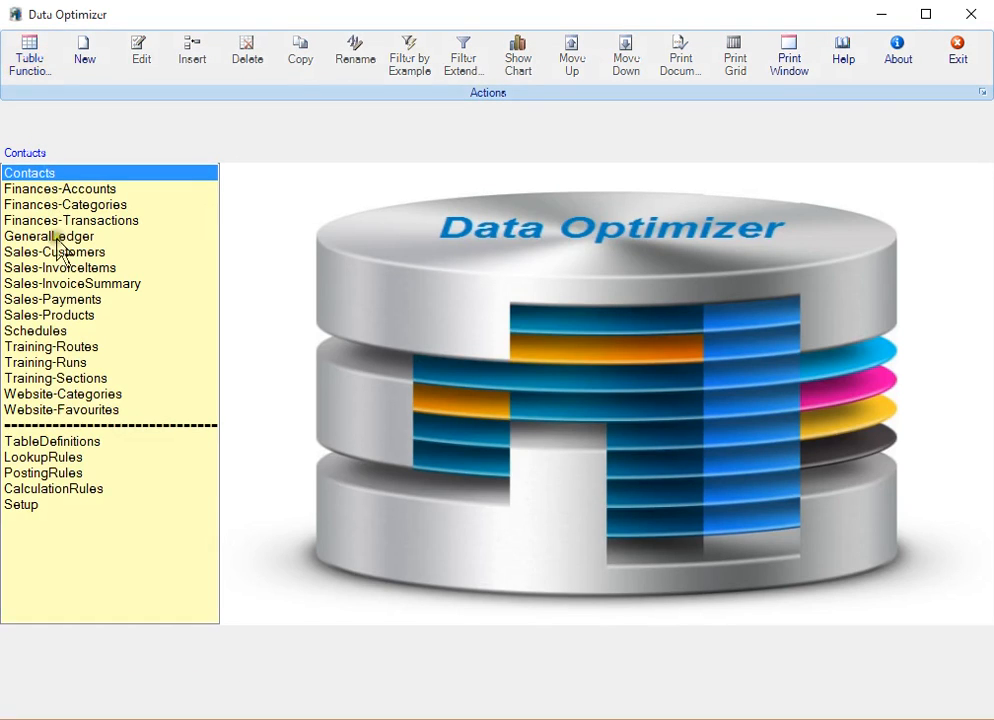
pyautogui.click(77, 419)
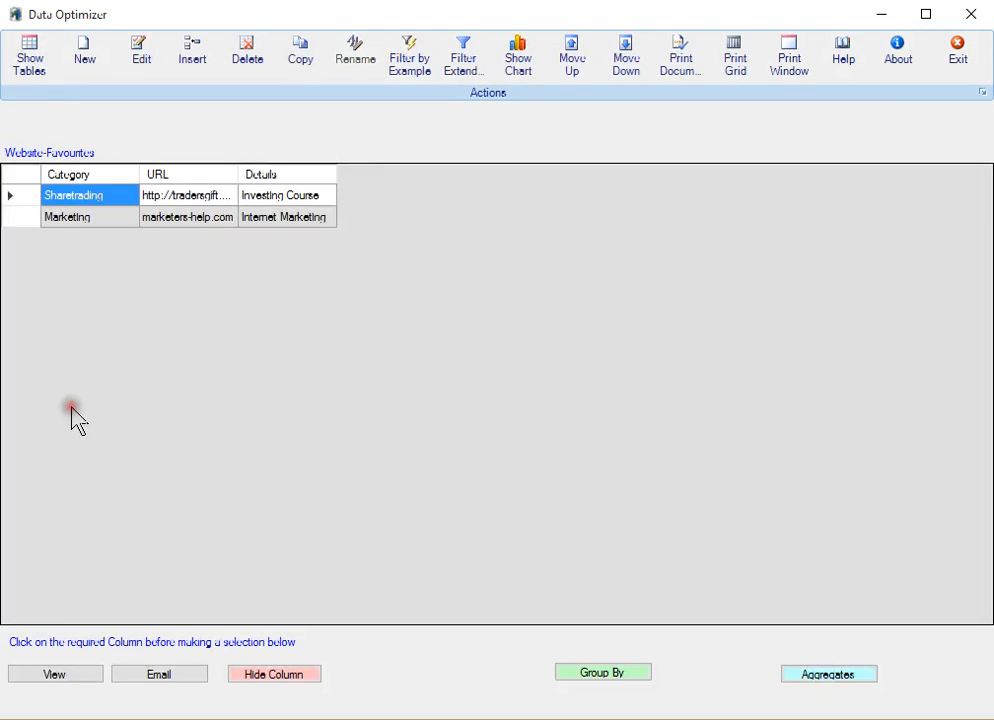
pyautogui.click(190, 195)
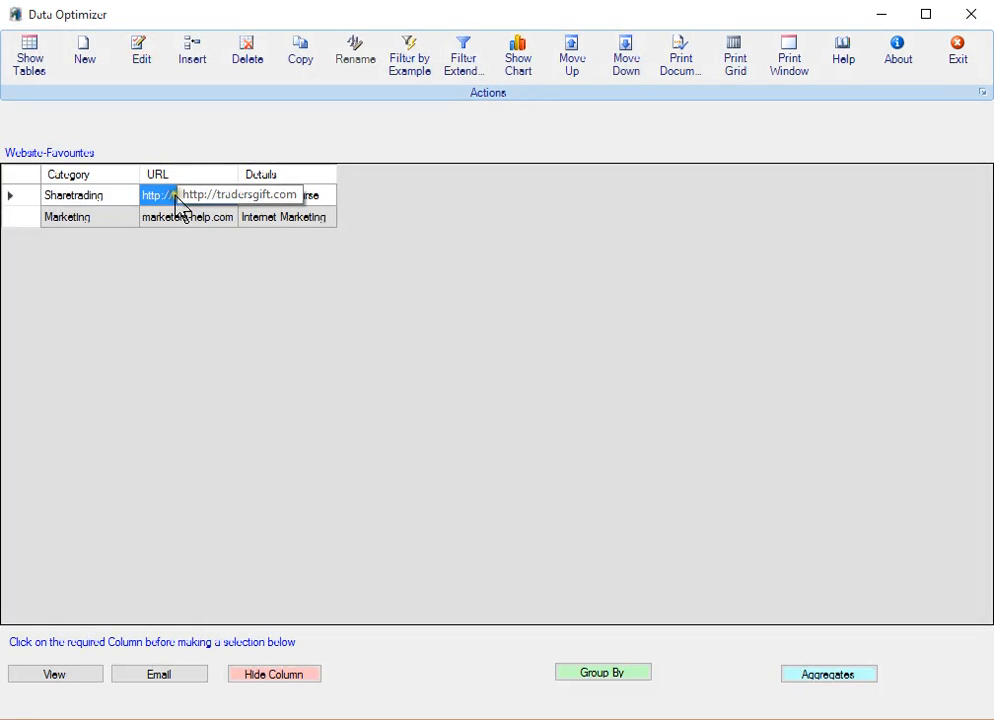
pyautogui.moveTo(237, 174); pyautogui.dragTo(317, 172)
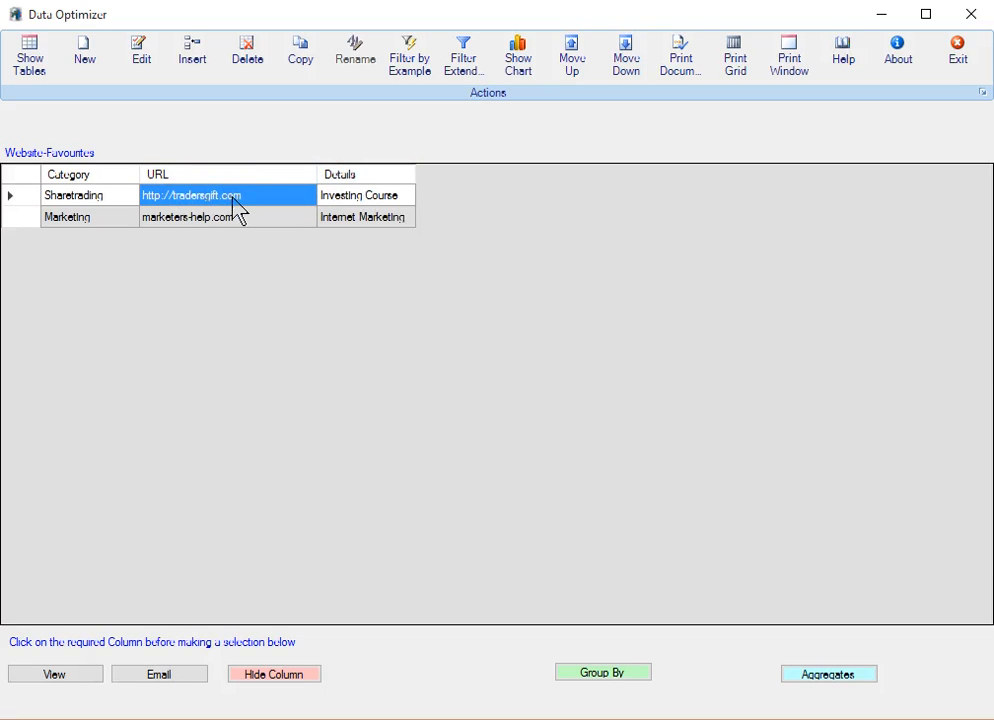
# View the tradersgift.com website from the Sharetrading record's URL and close the browser.
pyautogui.click(58, 675)
pyautogui.click(58, 678)
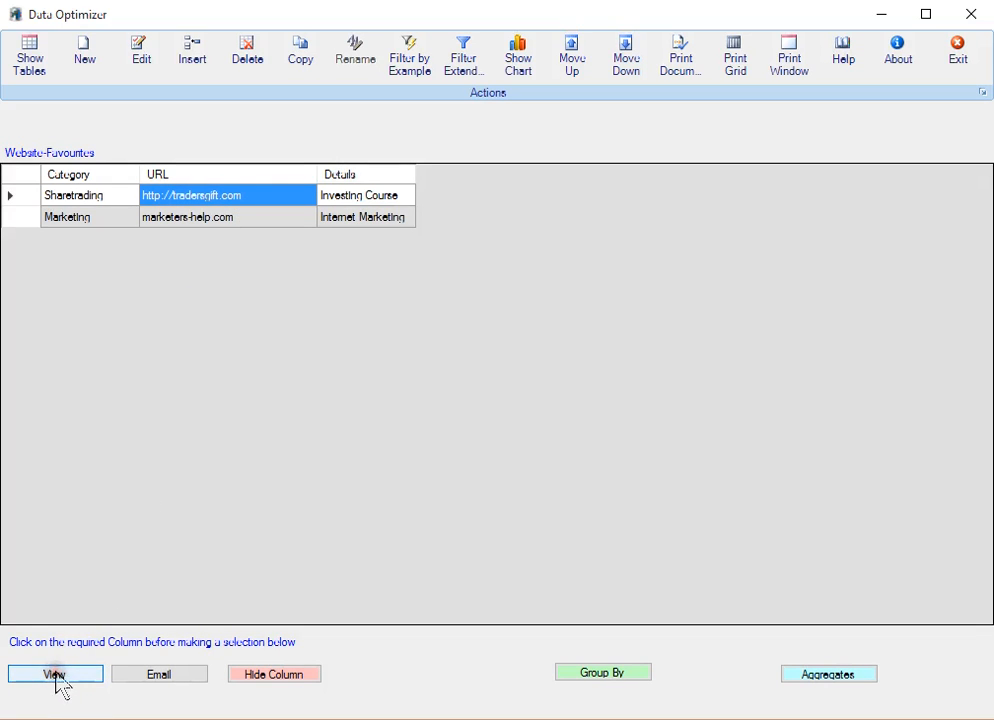
pyautogui.click(205, 195)
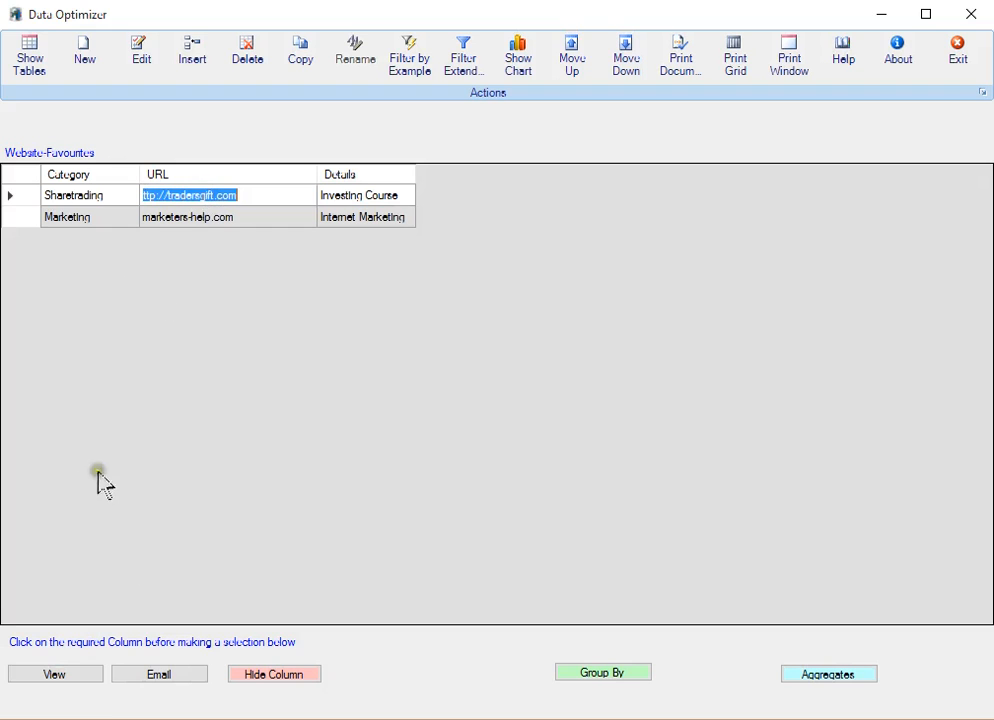
pyautogui.click(76, 676)
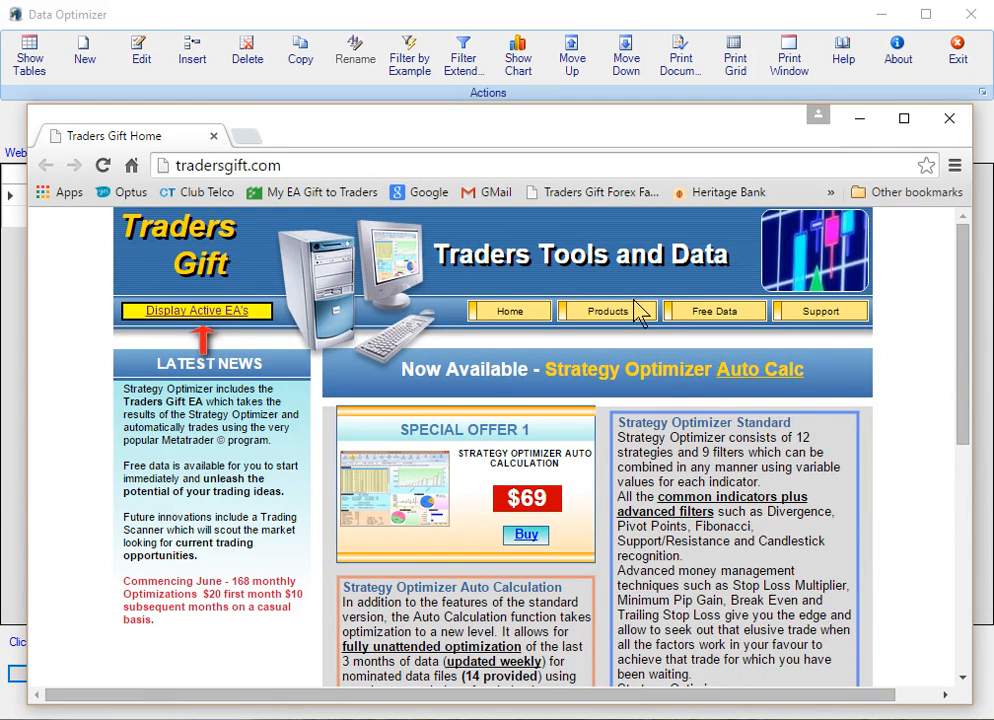
pyautogui.click(952, 122)
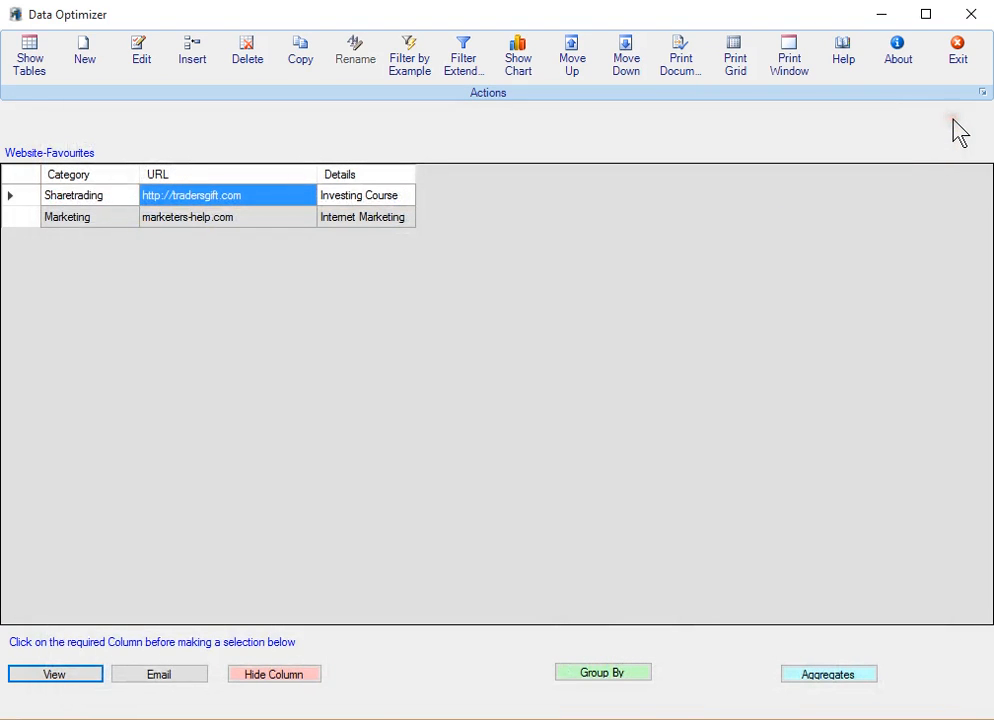
# Open the Sales-InvoiceSummary table and try to view the linked document of the first invoice number.
pyautogui.click(28, 58)
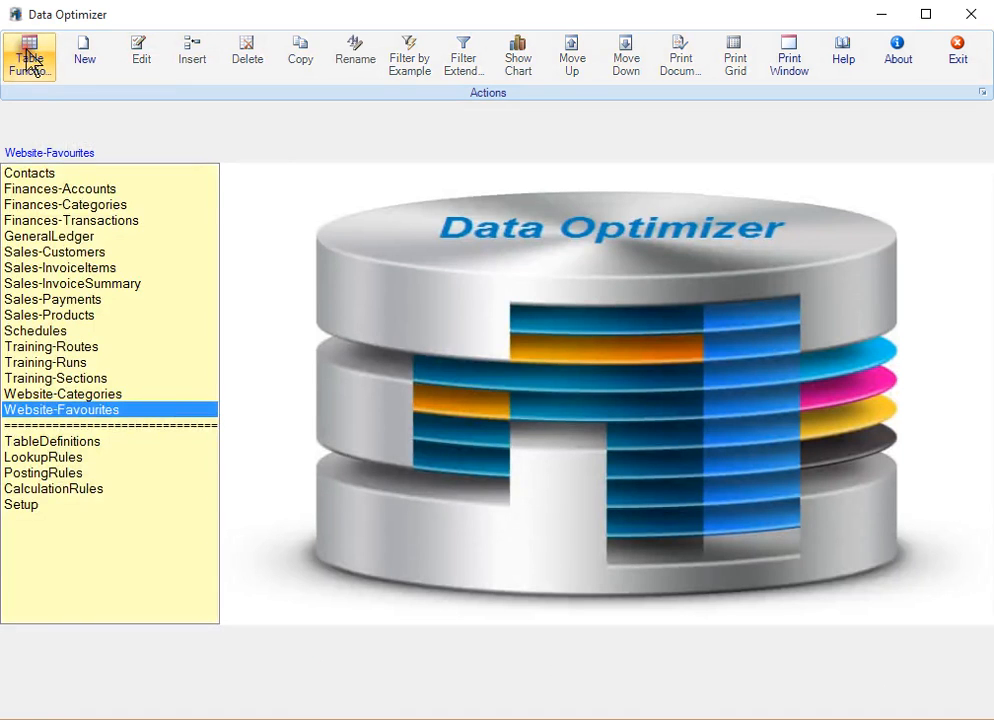
pyautogui.click(45, 284)
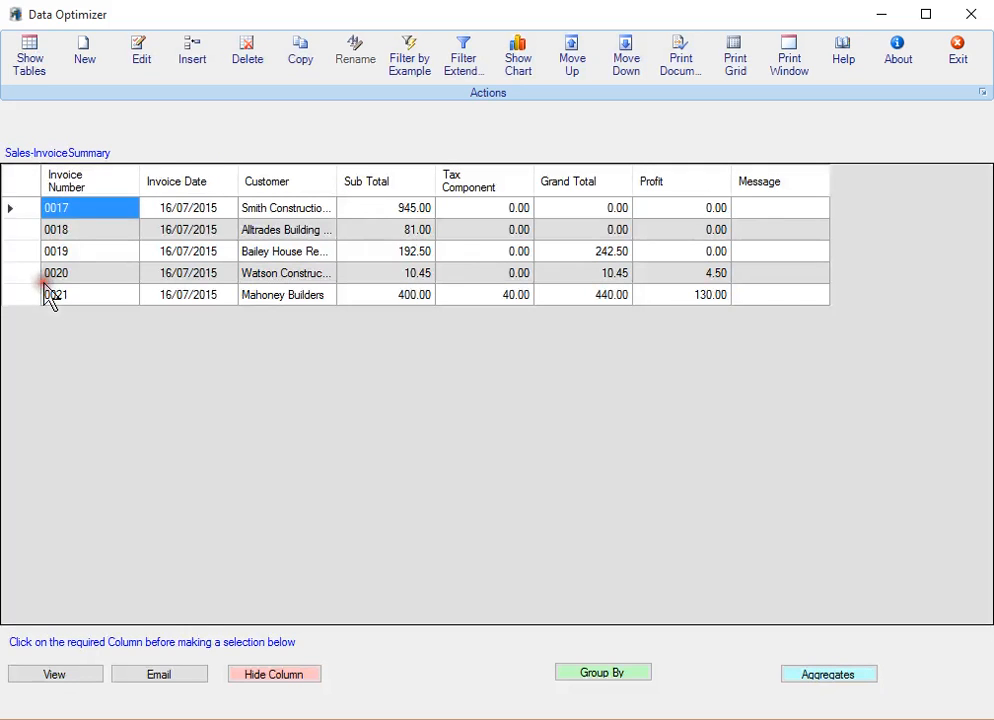
pyautogui.click(67, 676)
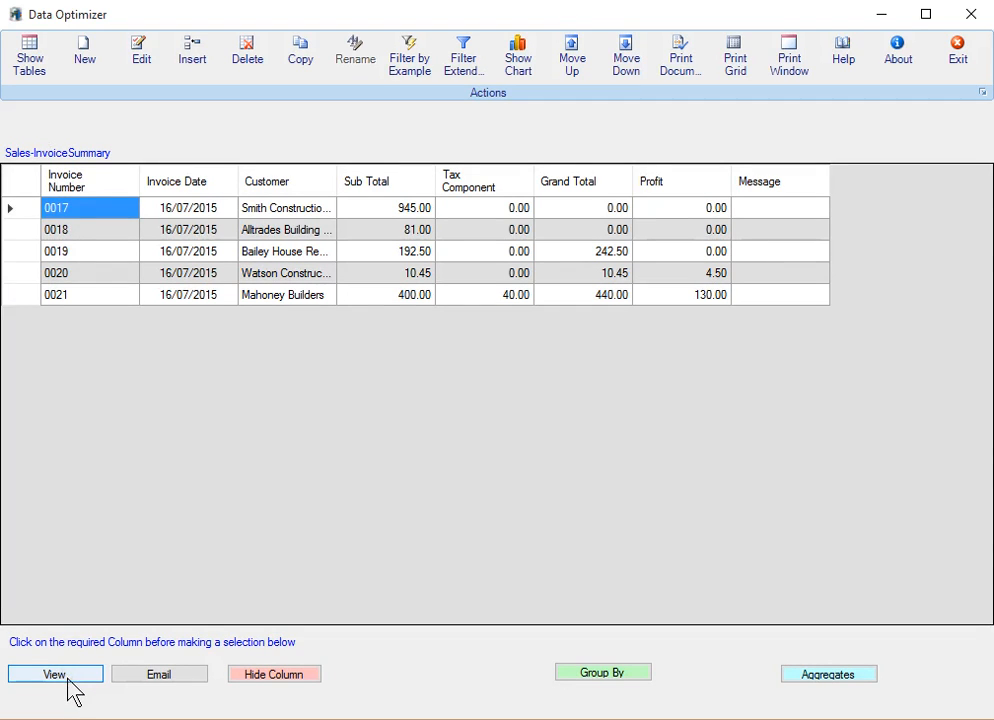
pyautogui.click(67, 675)
# Return to the list of tables and open TableDefinitions.
pyautogui.click(30, 60)
pyautogui.click(36, 442)
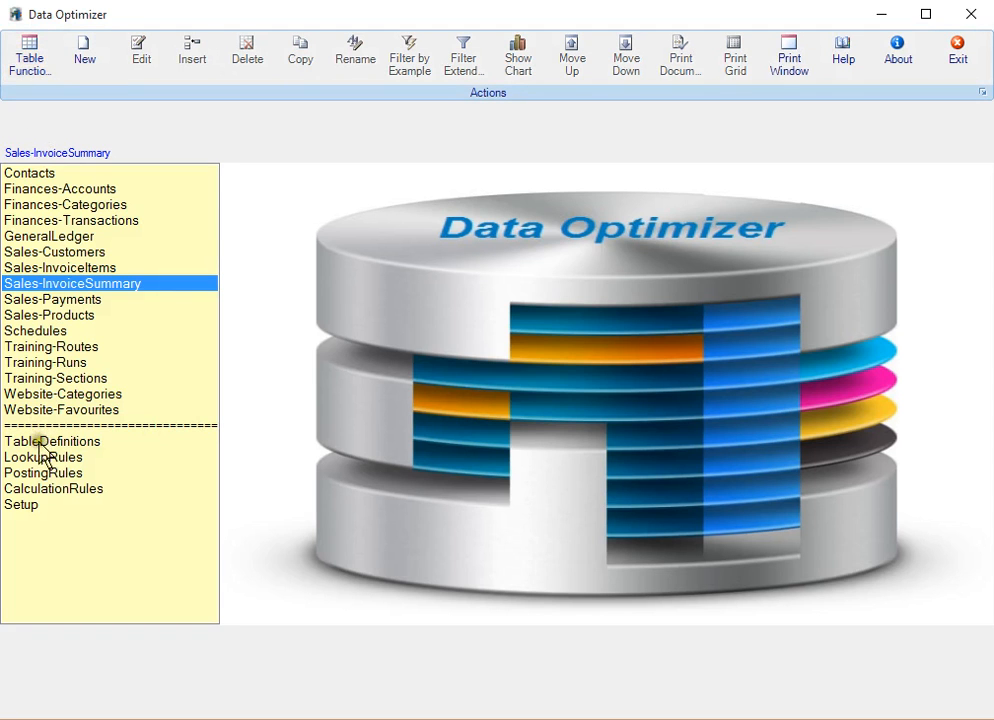